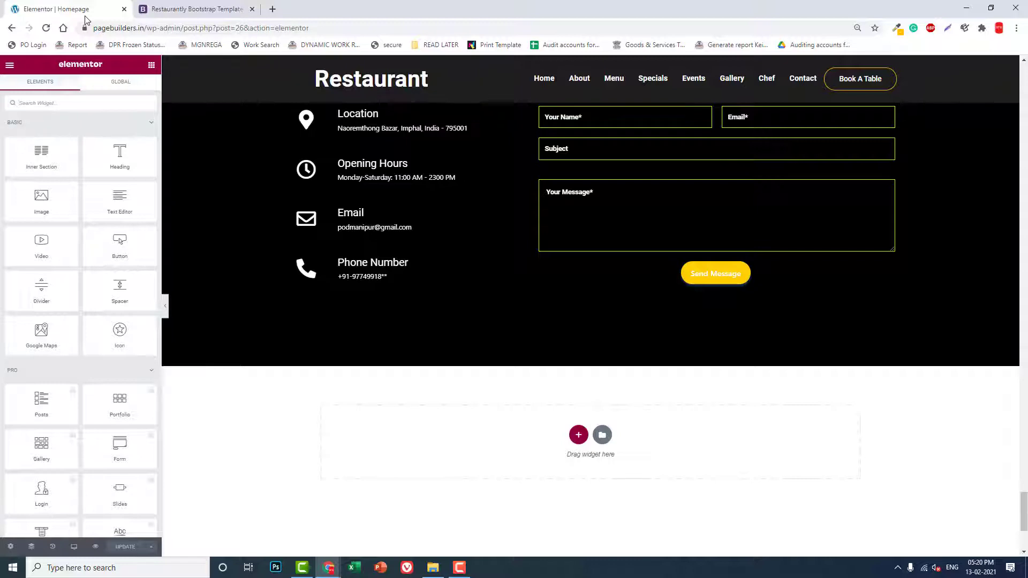
Set the CSS ID of the "Welcome to Restaurant" hero section to home.
scroll(215, 108, up, 4)
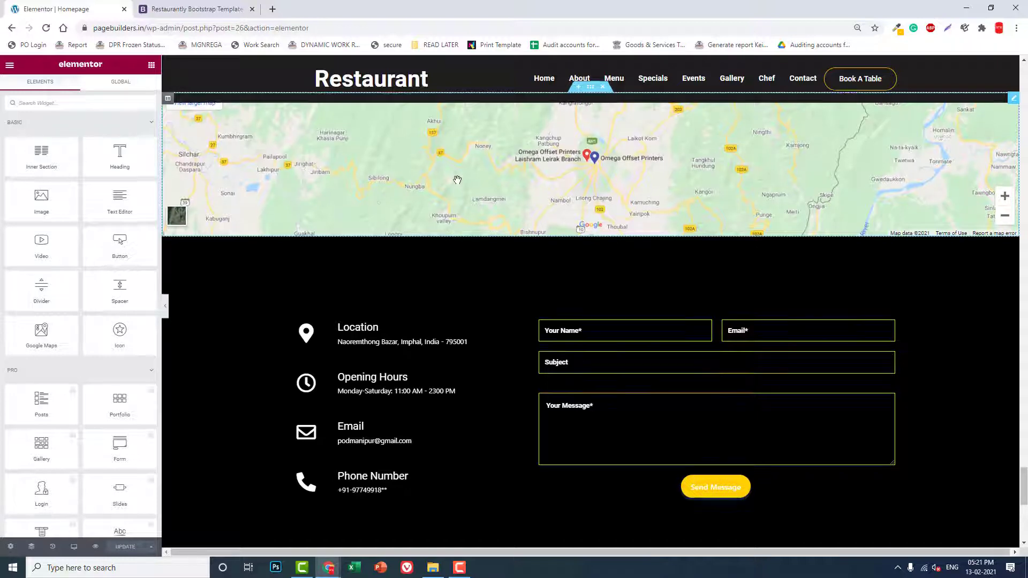
scroll(460, 186, down, 2)
scroll(461, 188, up, 3)
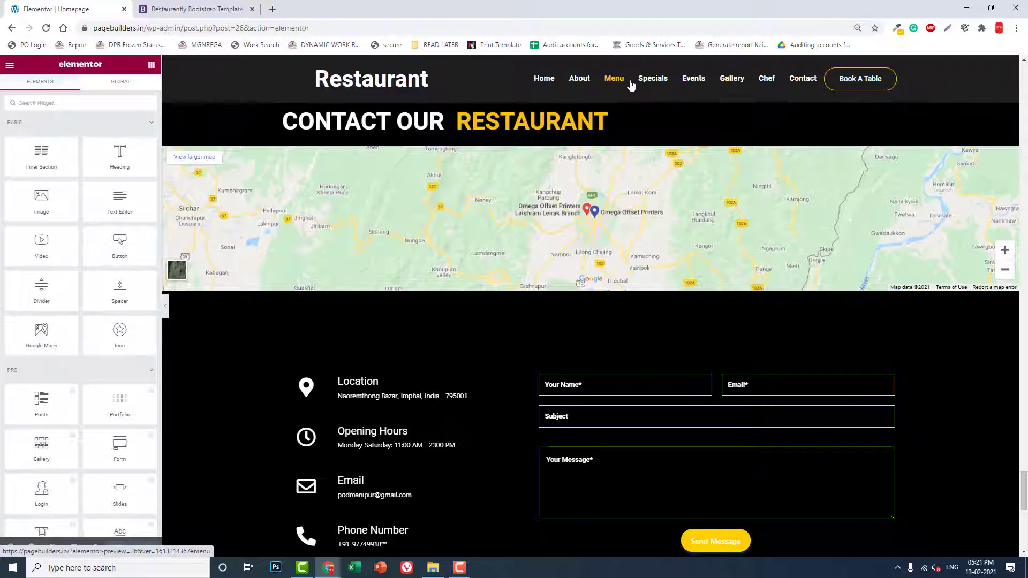
scroll(862, 225, up, 9)
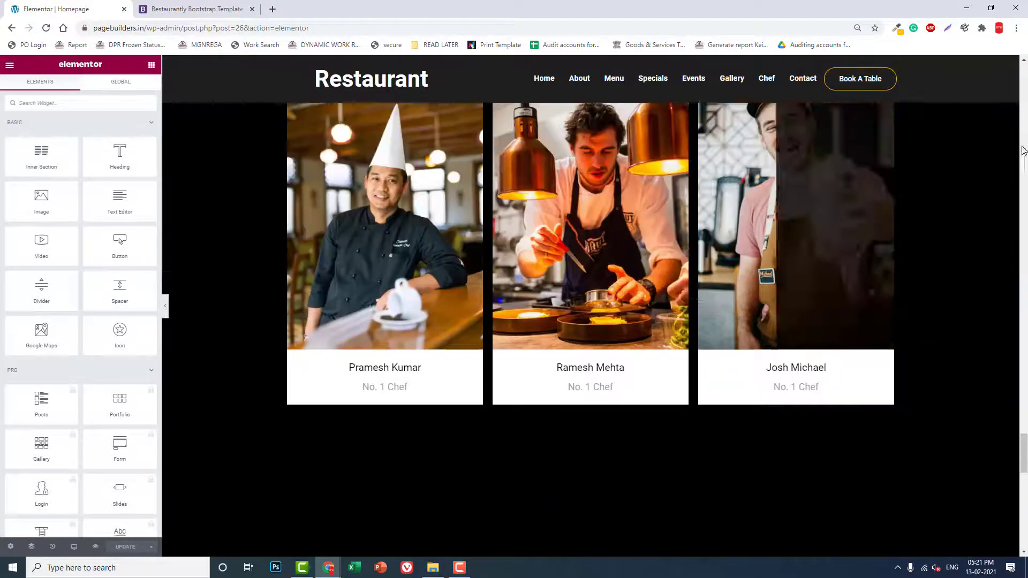
click(544, 78)
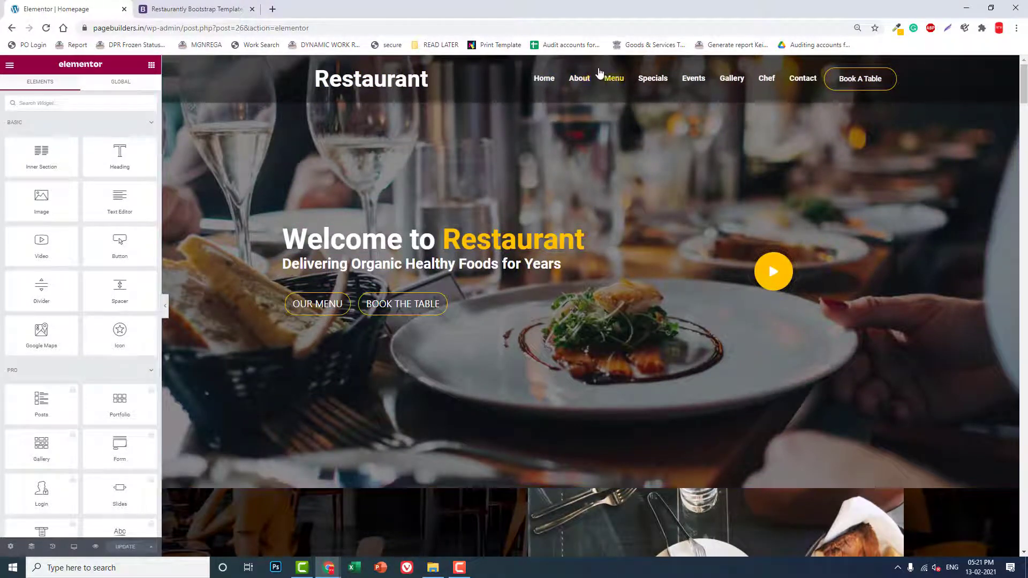
right_click(652, 174)
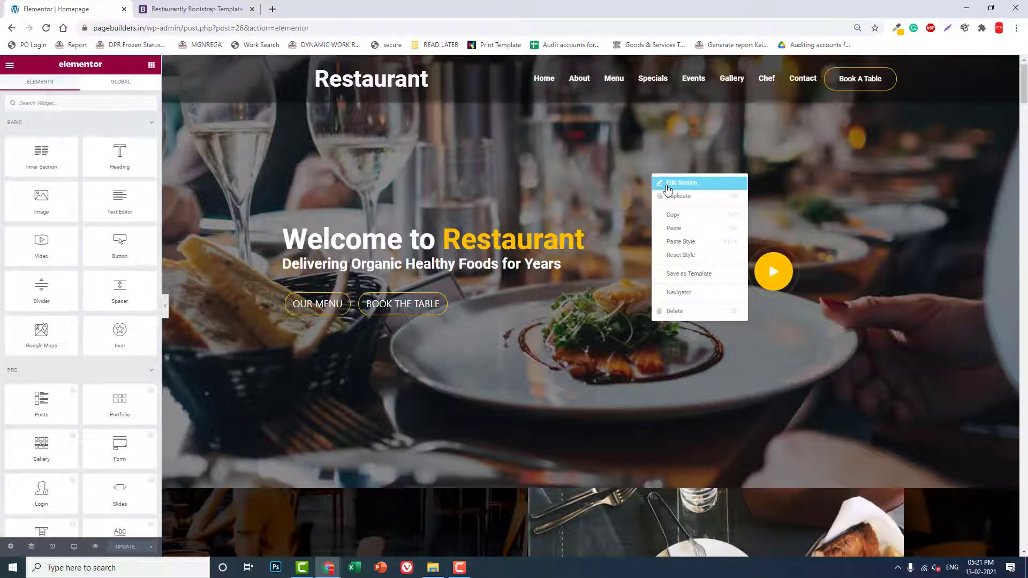
click(664, 183)
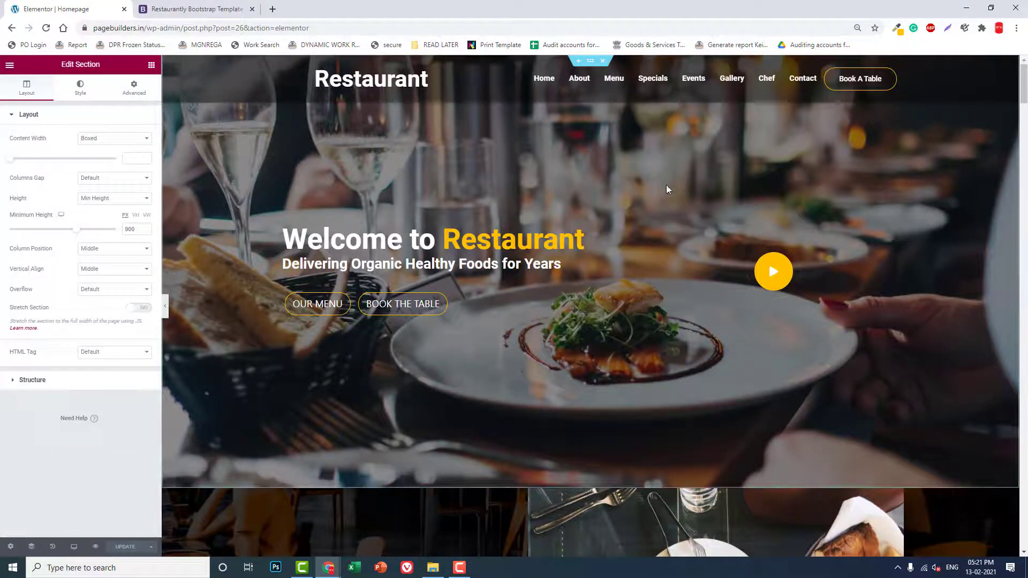
click(134, 87)
click(101, 234)
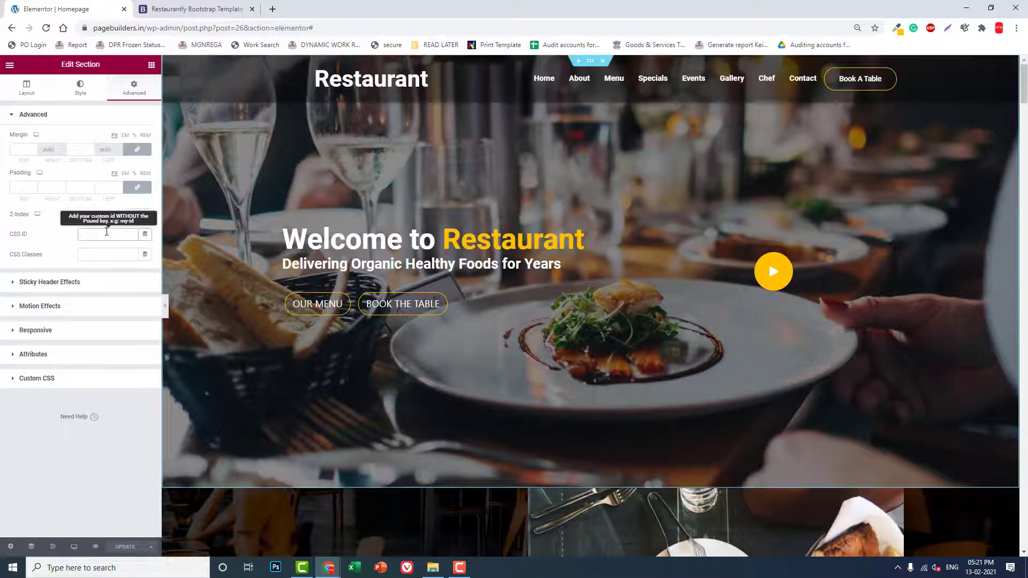
text(home)
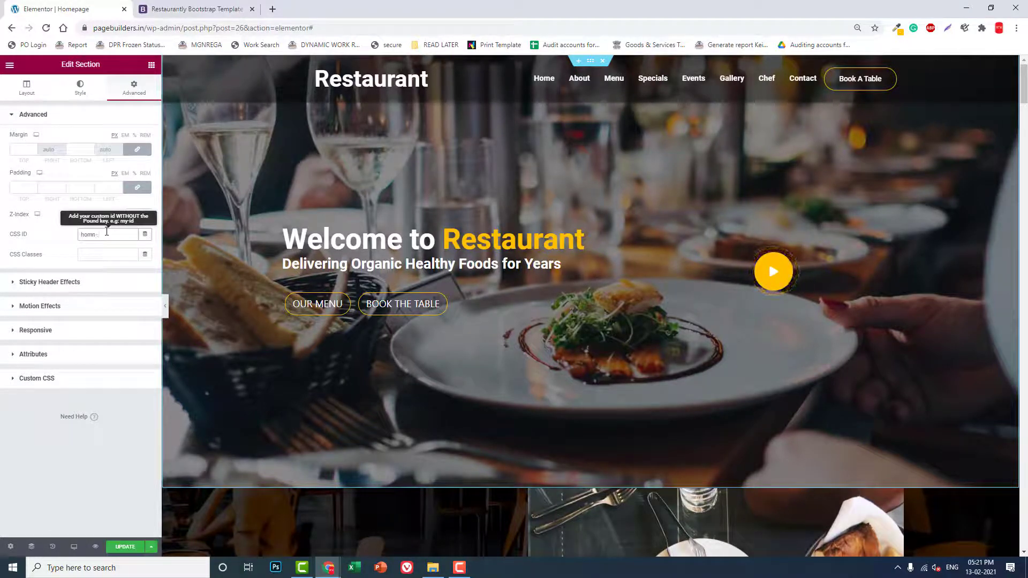
Try the Home navigation link in the preview and open the live page in a new tab.
click(543, 81)
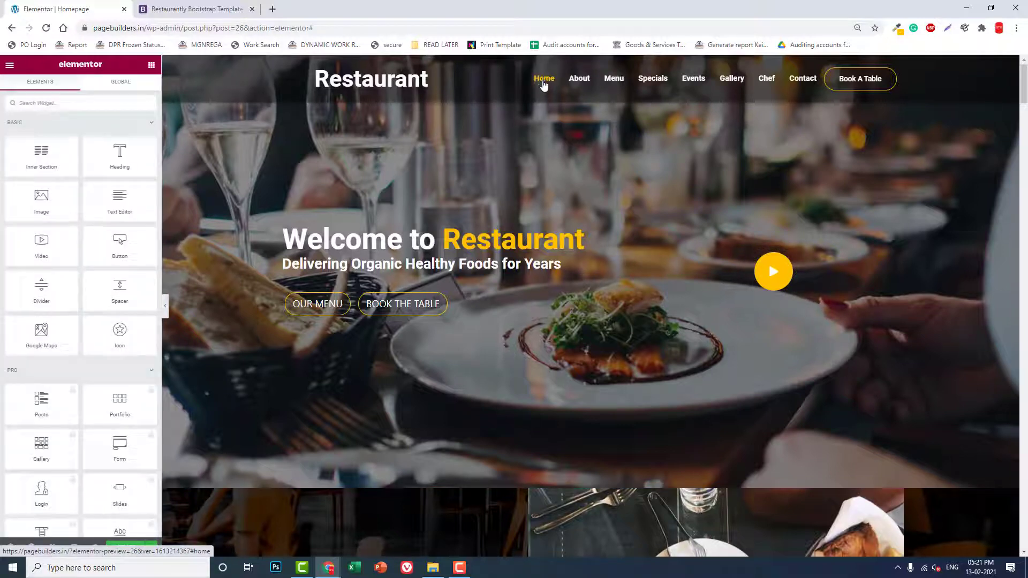
click(11, 68)
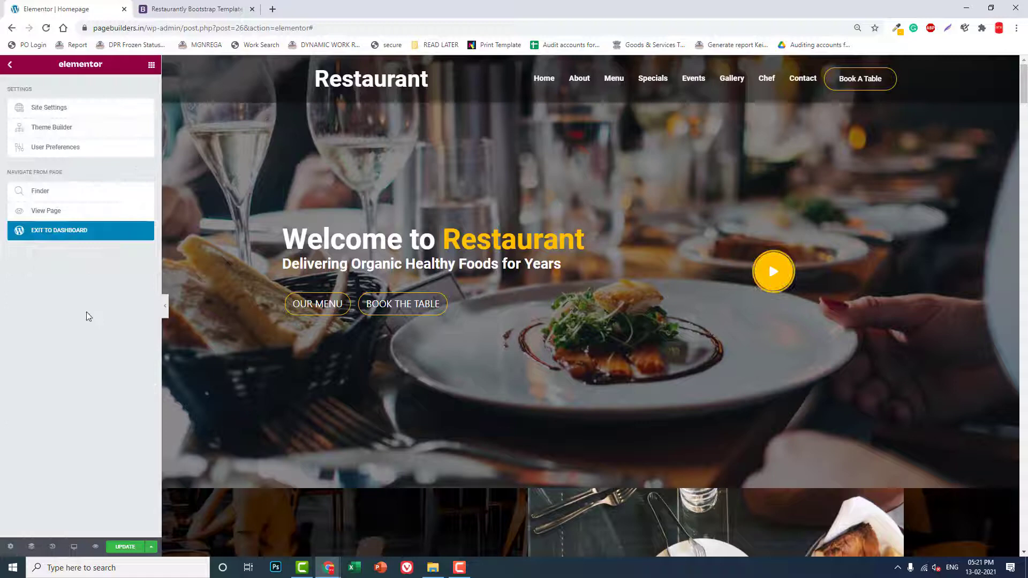
click(62, 213)
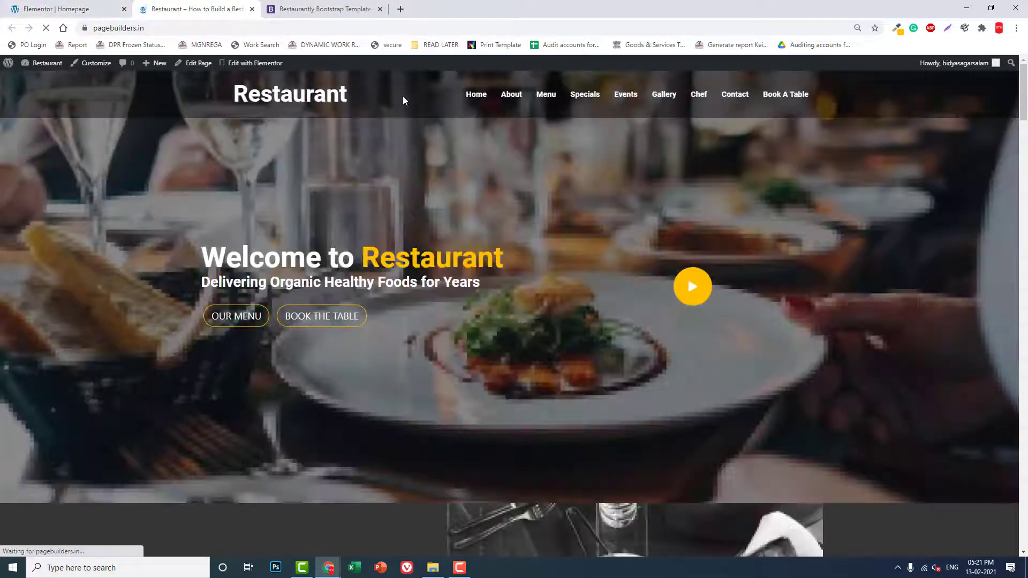
Return to the Elementor editor and set the CSS ID of the About Restaurant section to about.
click(80, 9)
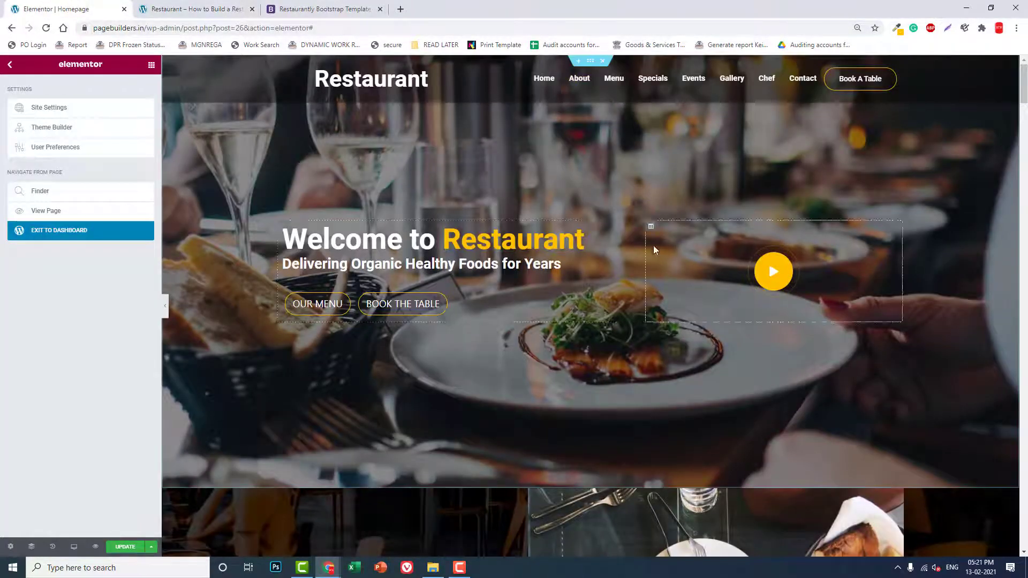
scroll(642, 243, down, 14)
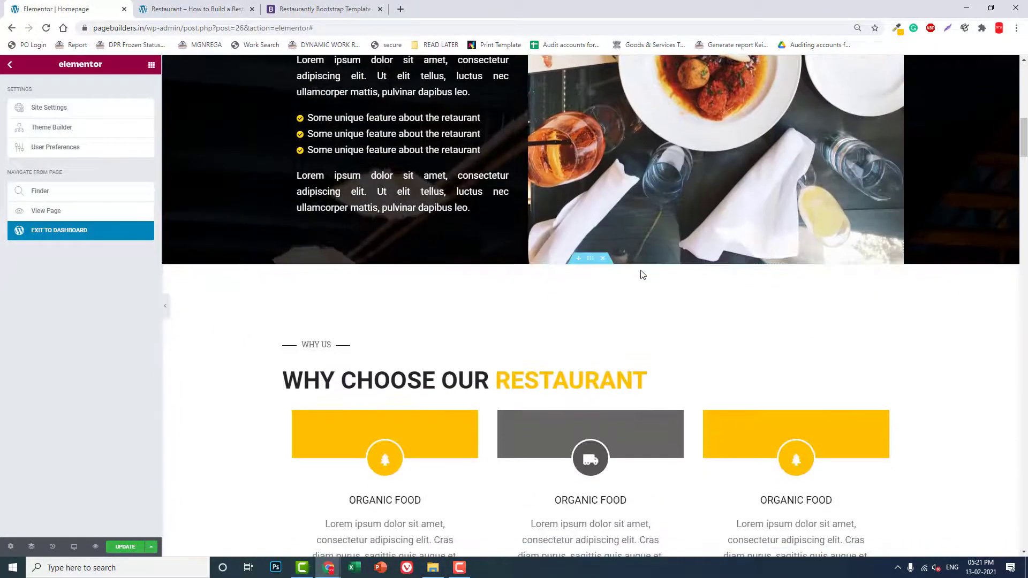
scroll(643, 275, up, 8)
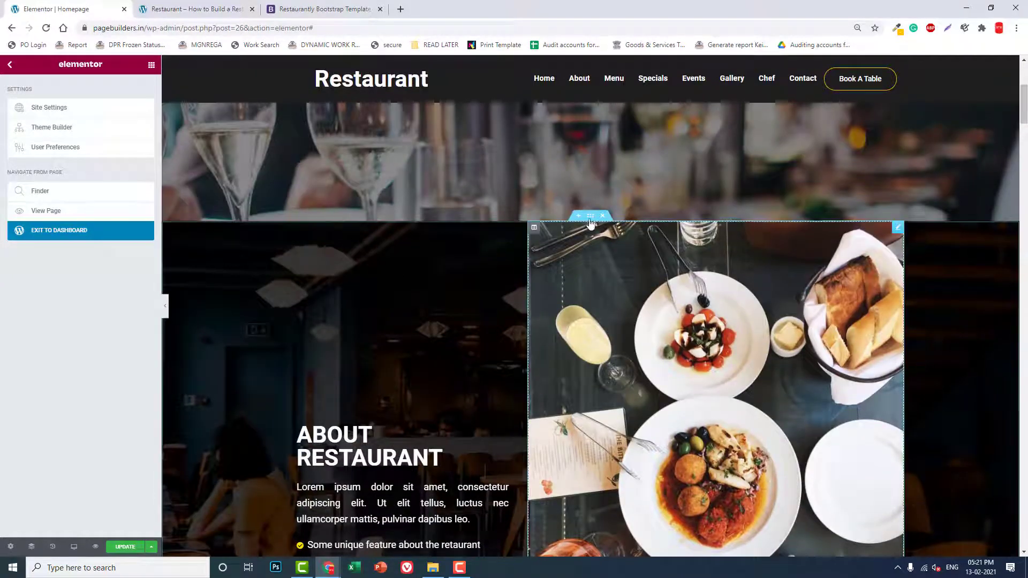
click(591, 218)
click(127, 93)
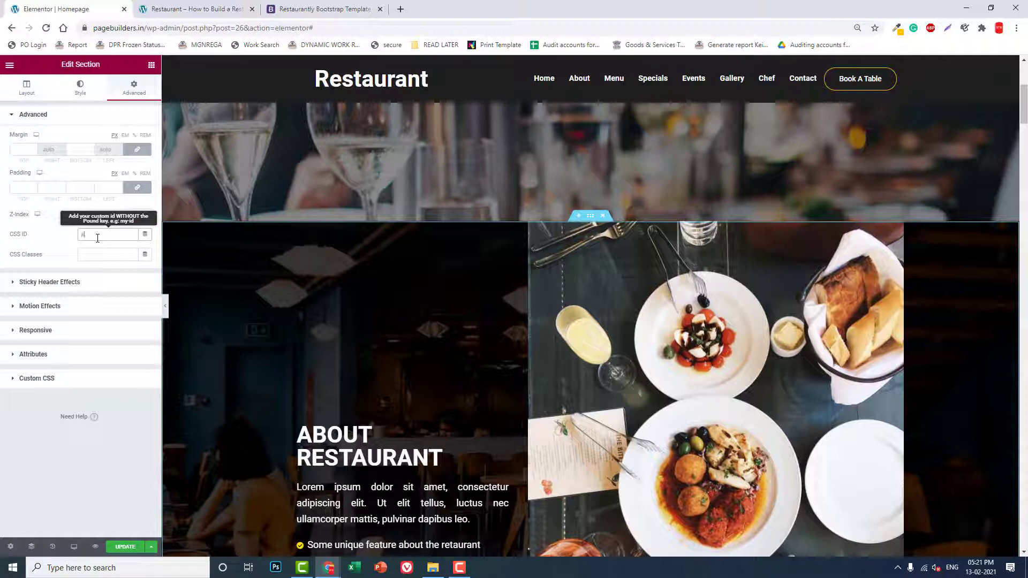
Check the Menu link's anchor on the live page and set the "Check Out Our Menu" section's CSS ID to menu.
click(214, 9)
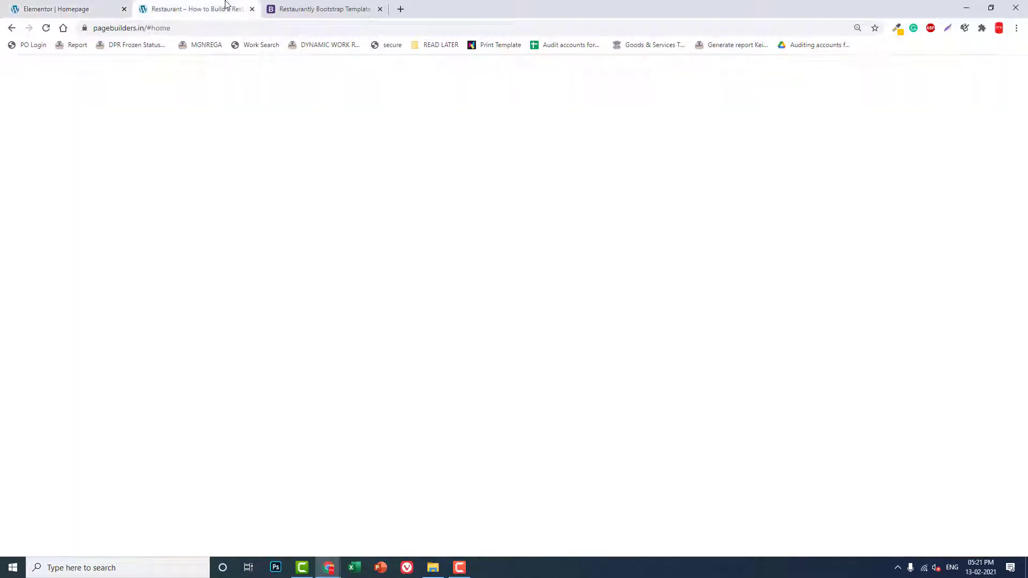
click(533, 101)
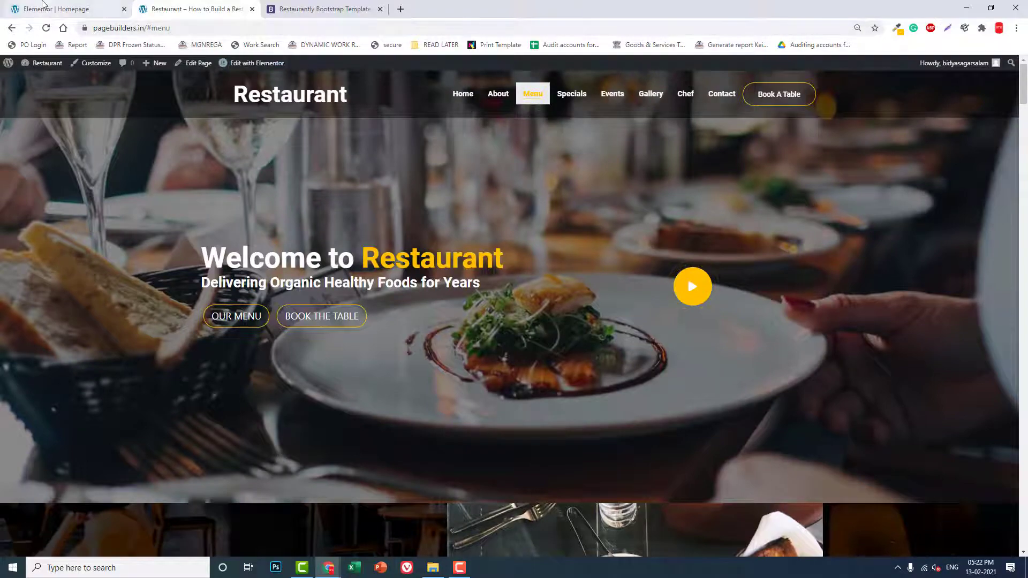
click(59, 10)
scroll(360, 266, down, 15)
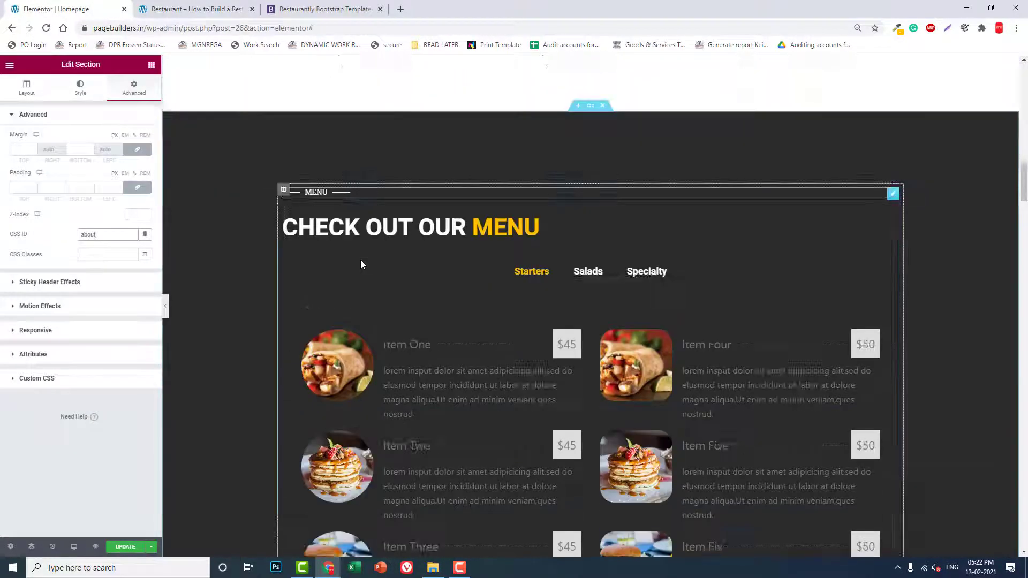
scroll(361, 262, up, 2)
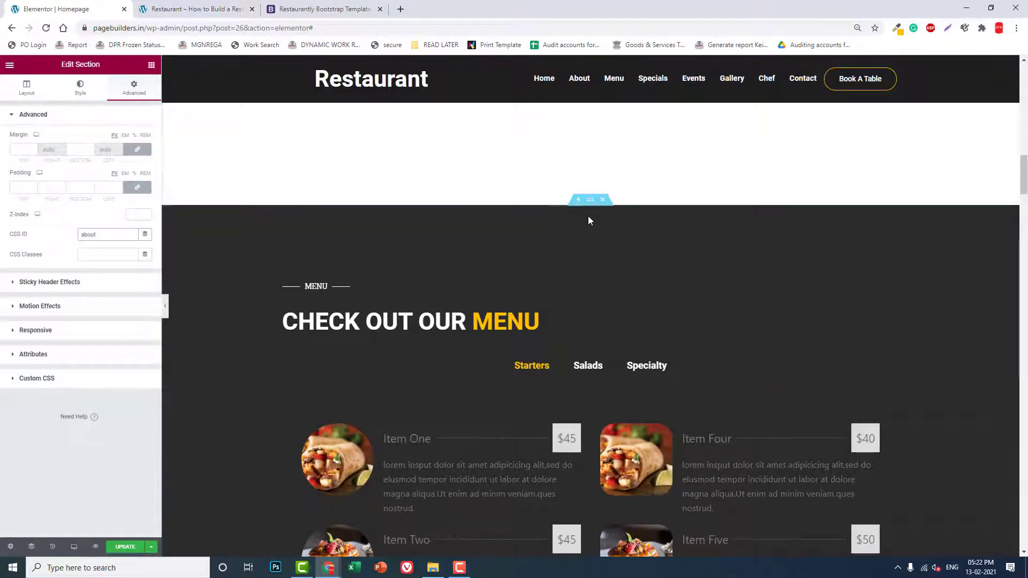
click(591, 204)
click(134, 87)
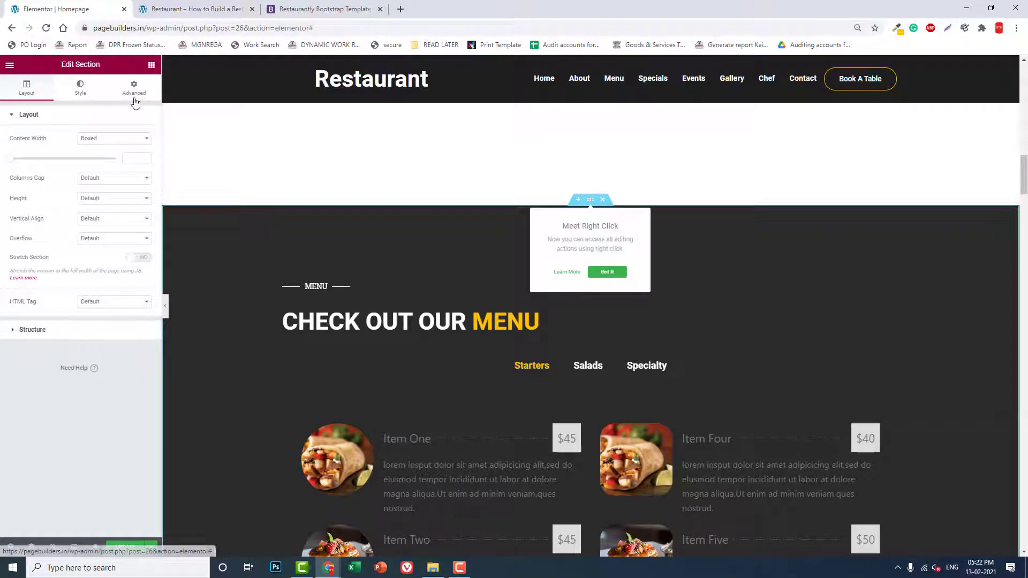
click(111, 231)
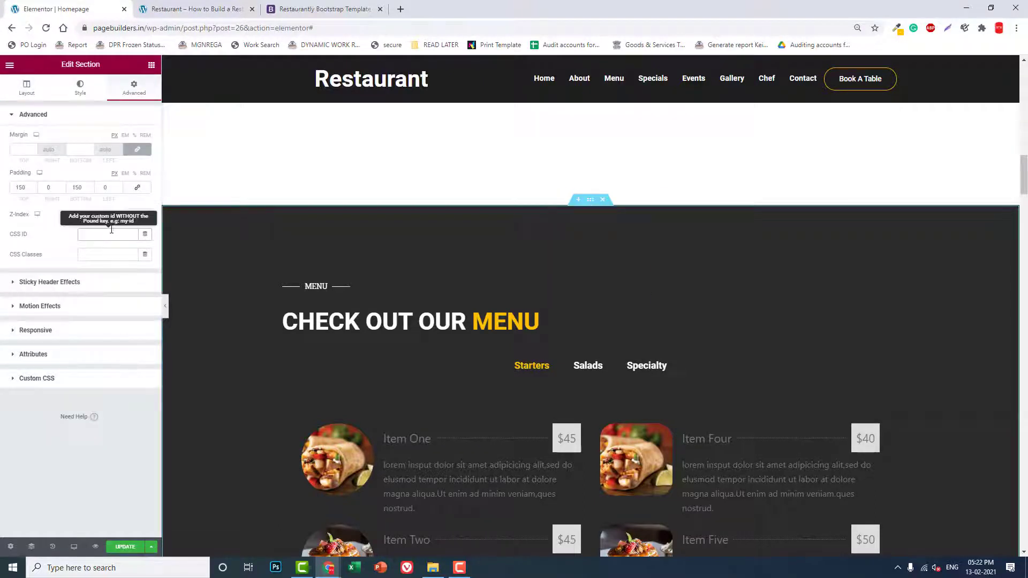
Check the Specials link's anchor on the live page and set the "Check Our Specials" section's CSS ID to specials.
click(209, 8)
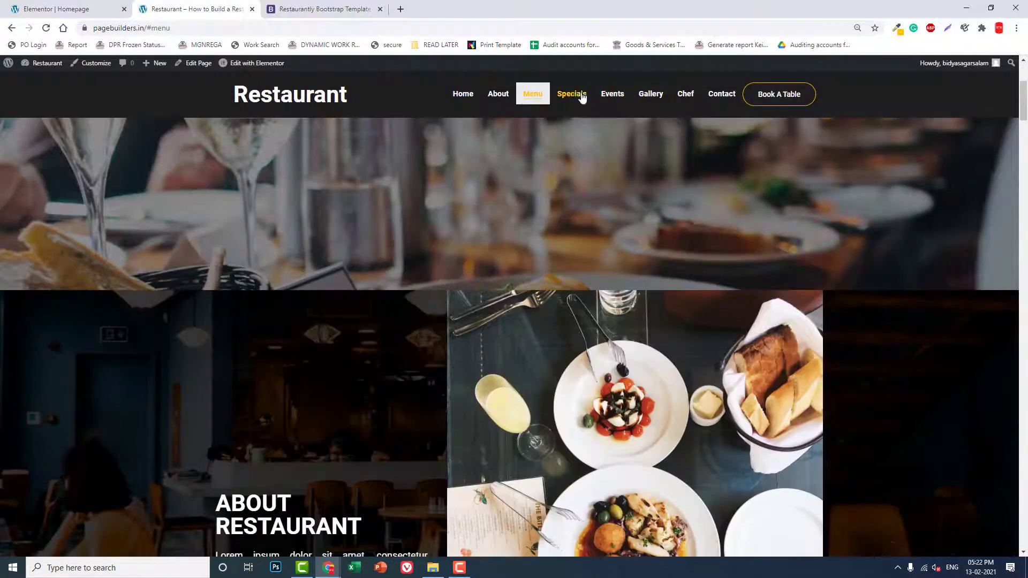
click(576, 98)
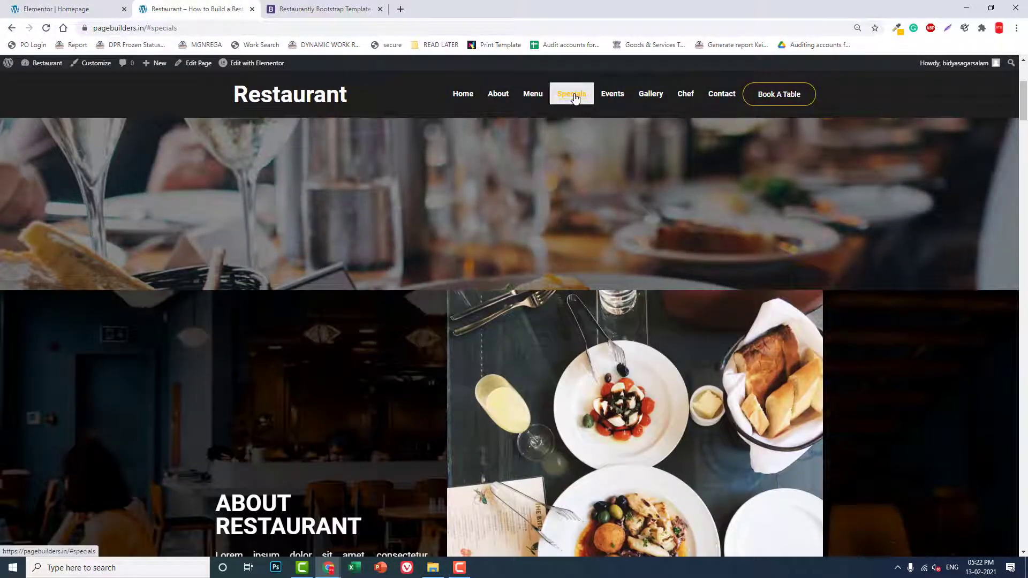
click(50, 8)
scroll(513, 220, down, 8)
scroll(514, 225, down, 7)
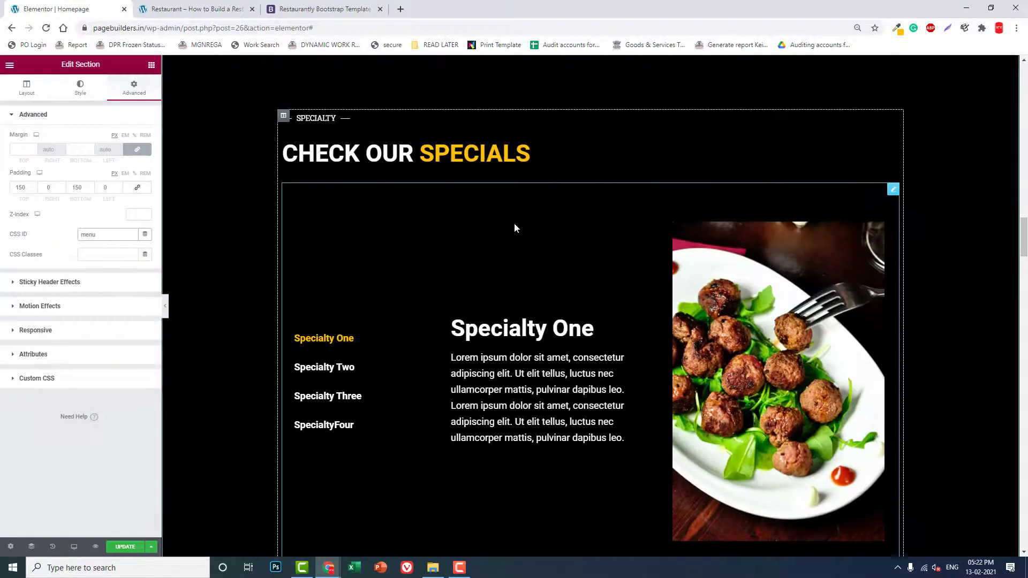
scroll(585, 159, up, 3)
click(590, 191)
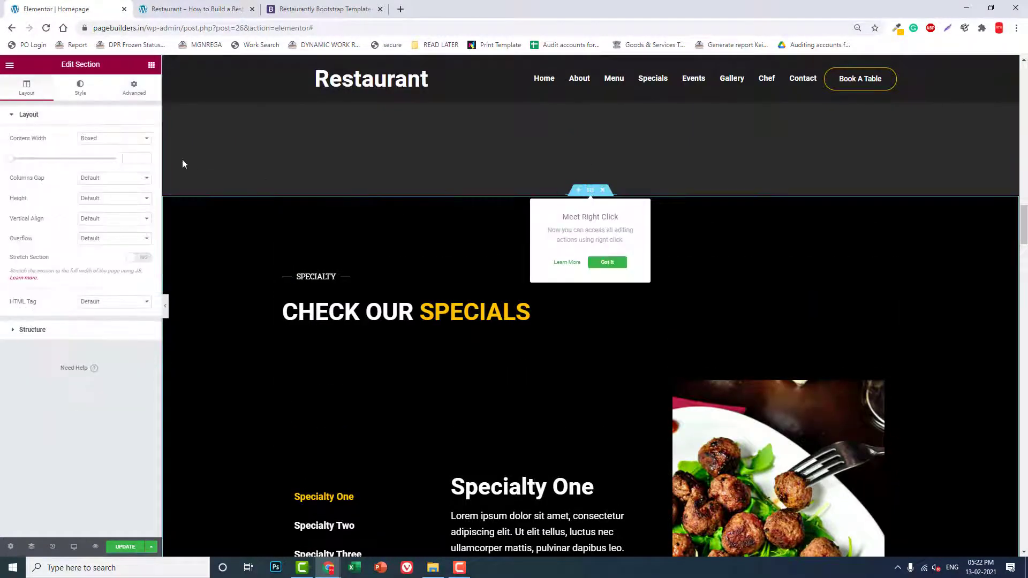
click(133, 91)
click(104, 234)
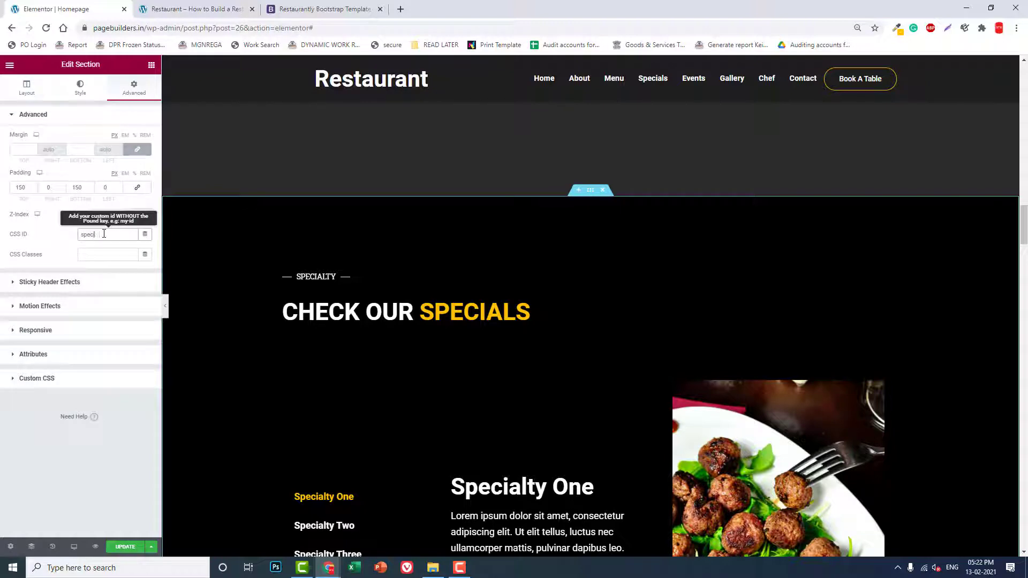
Consult the navigation links on the live page and set the "Organize Your Events" section's CSS ID to events.
click(177, 8)
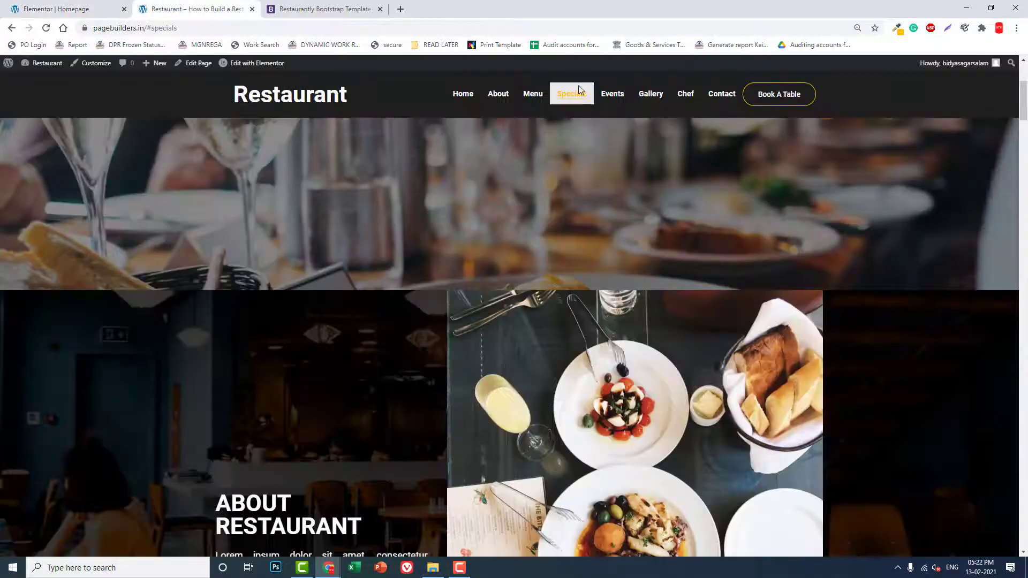
click(95, 9)
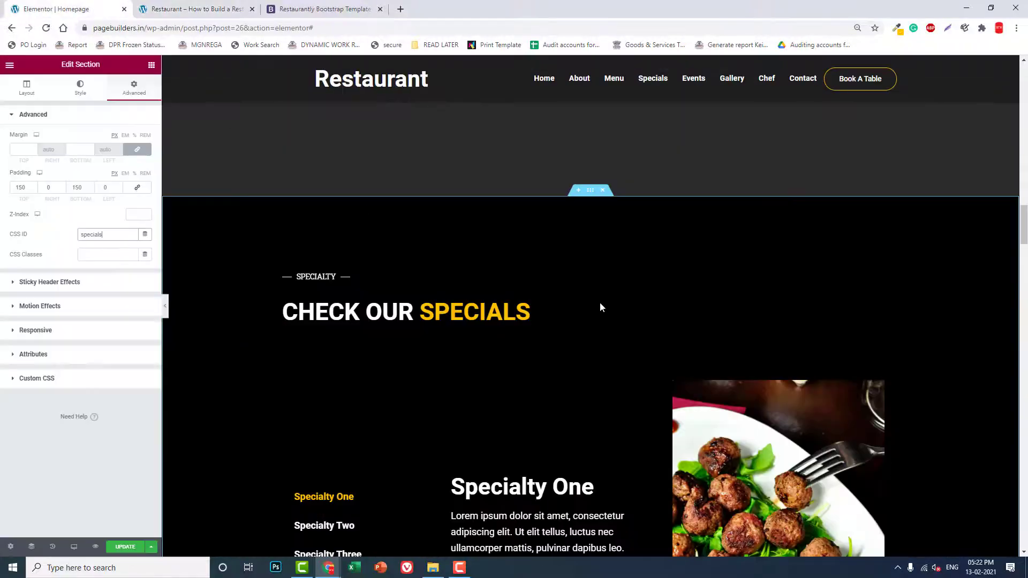
scroll(599, 307, down, 9)
scroll(598, 305, down, 7)
scroll(597, 307, up, 4)
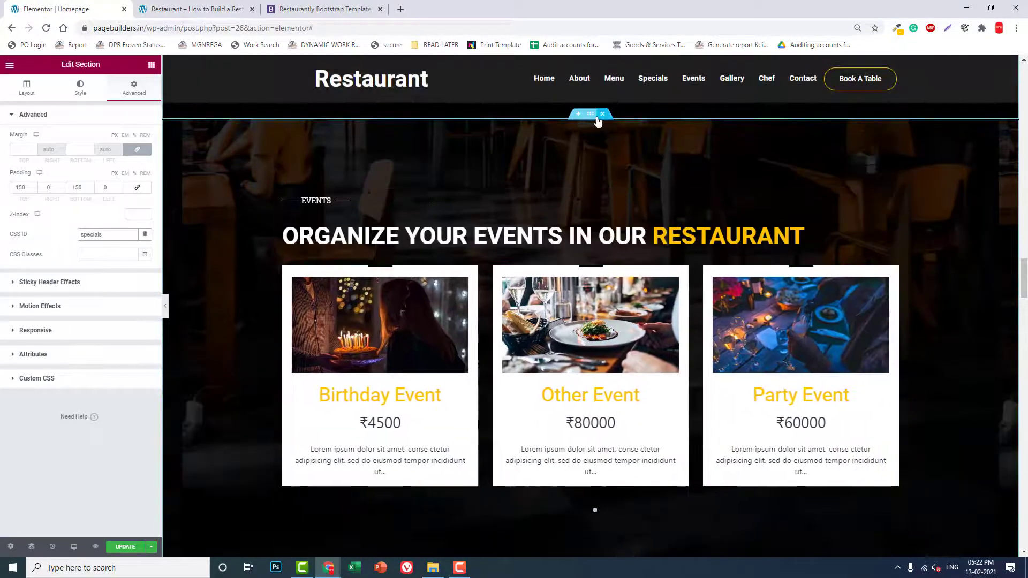
click(591, 114)
click(130, 100)
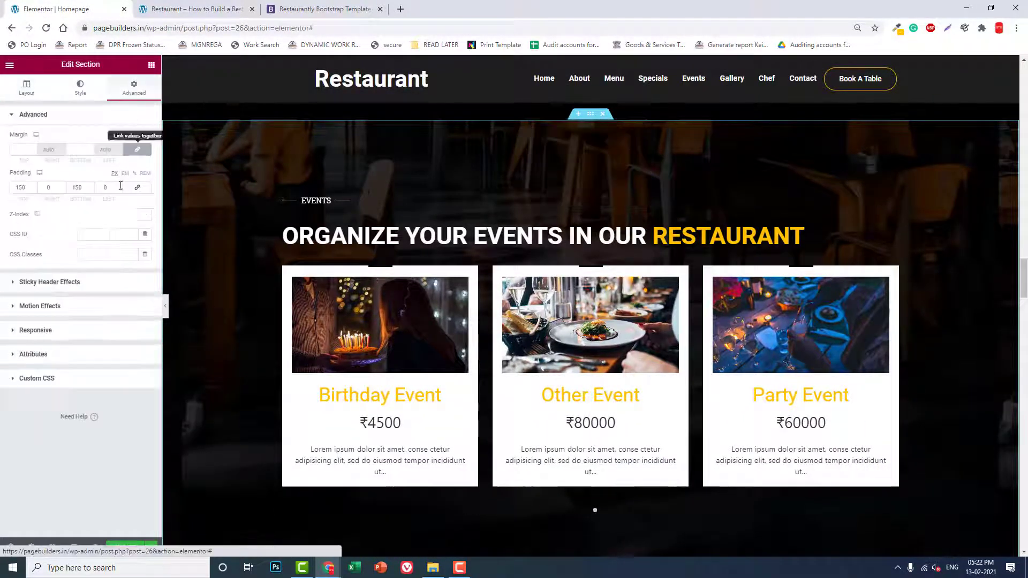
click(103, 234)
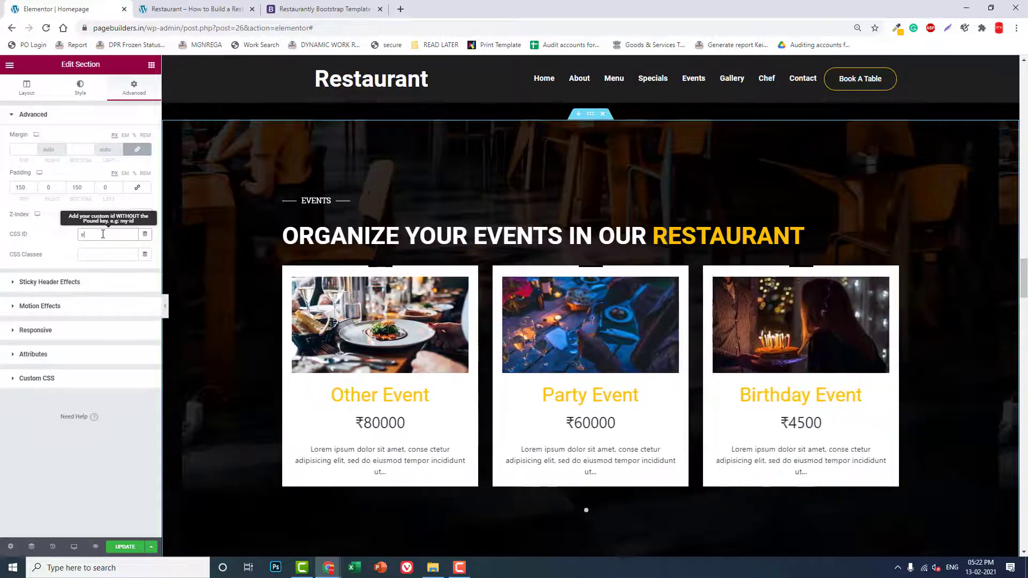
text(events)
Check the Book A Table link's anchor on the live page and set the reservation section's CSS ID to book-a-table.
scroll(438, 398, down, 5)
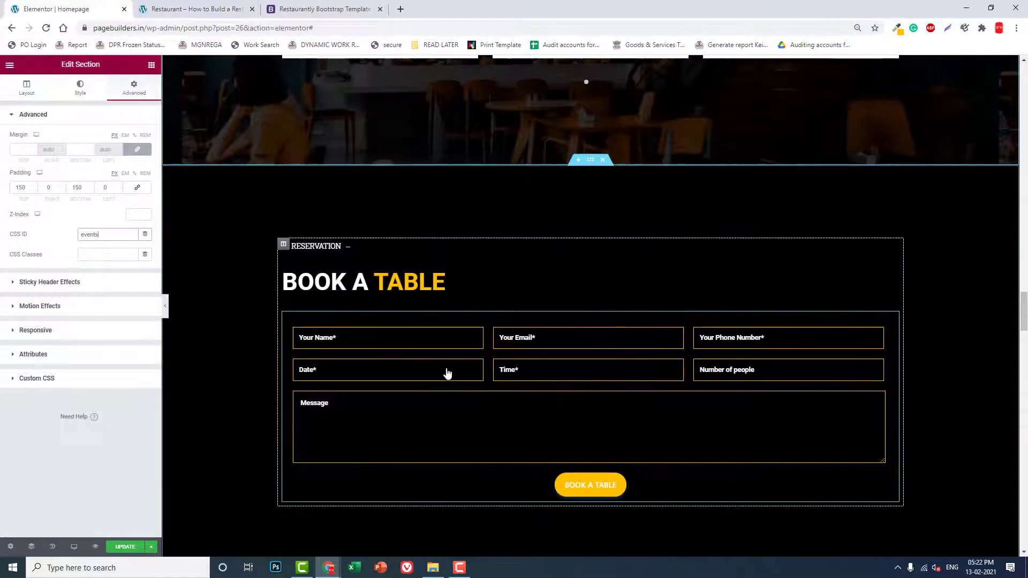
click(218, 5)
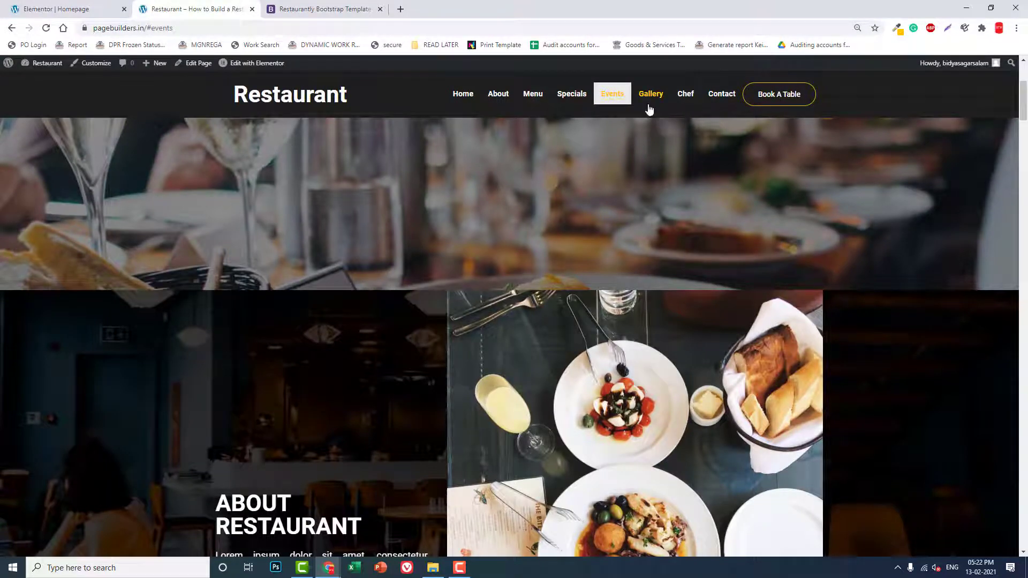
click(80, 9)
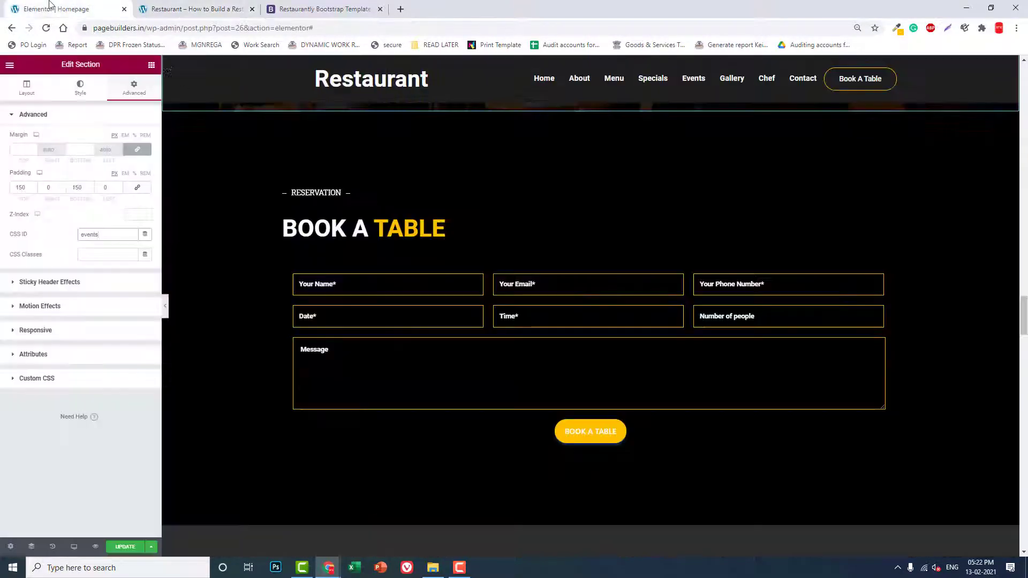
click(589, 109)
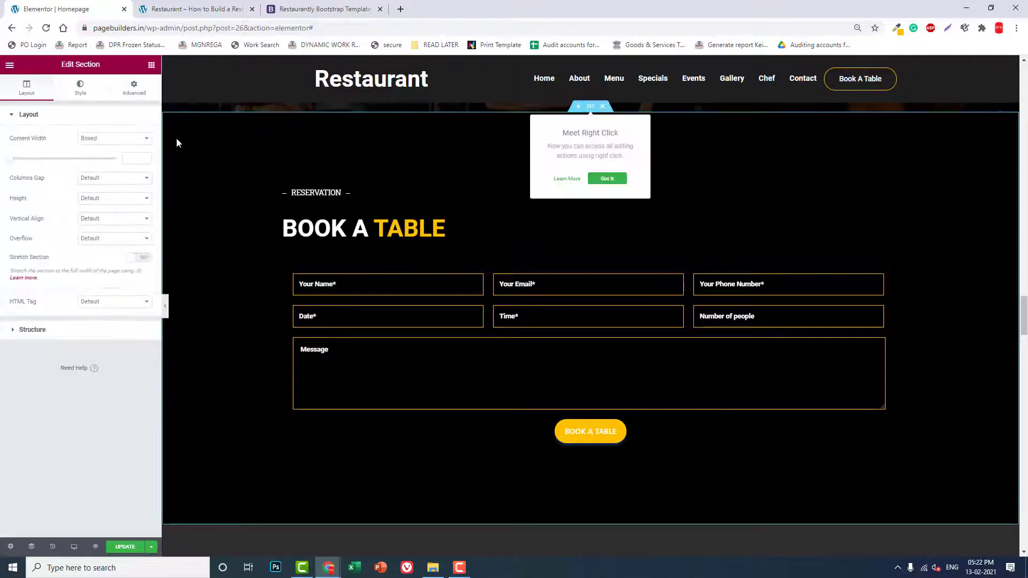
click(136, 94)
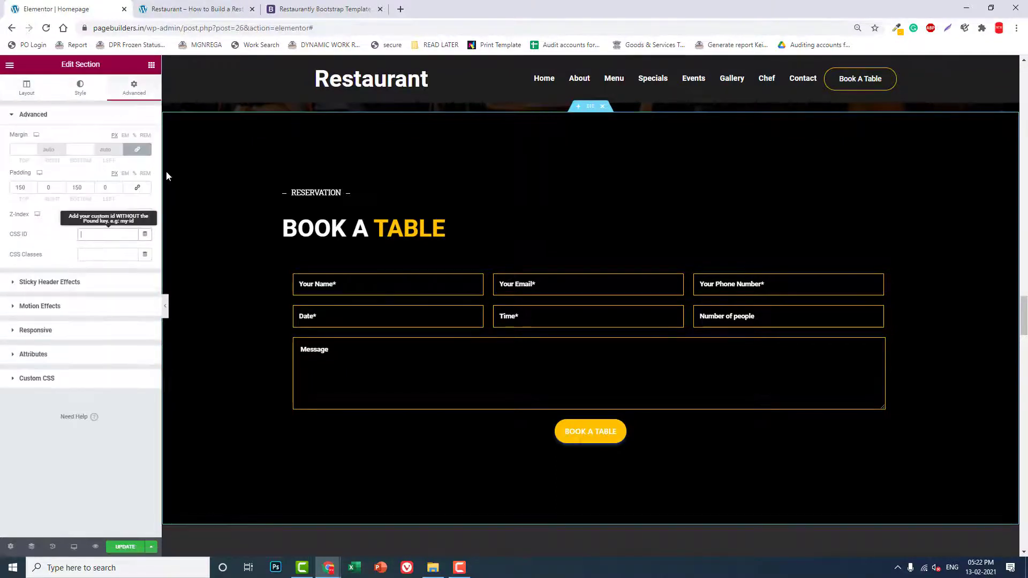
click(217, 6)
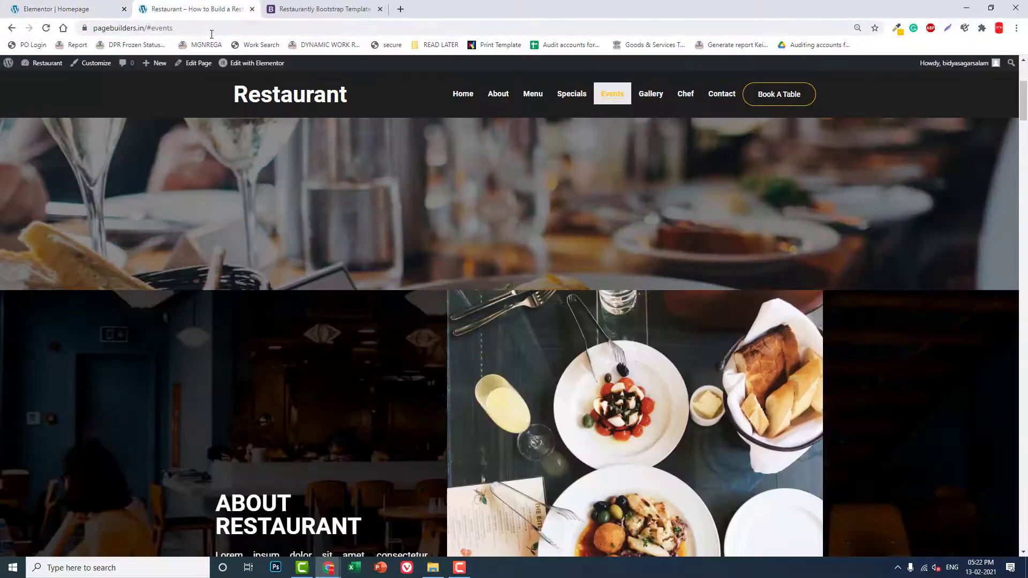
click(789, 95)
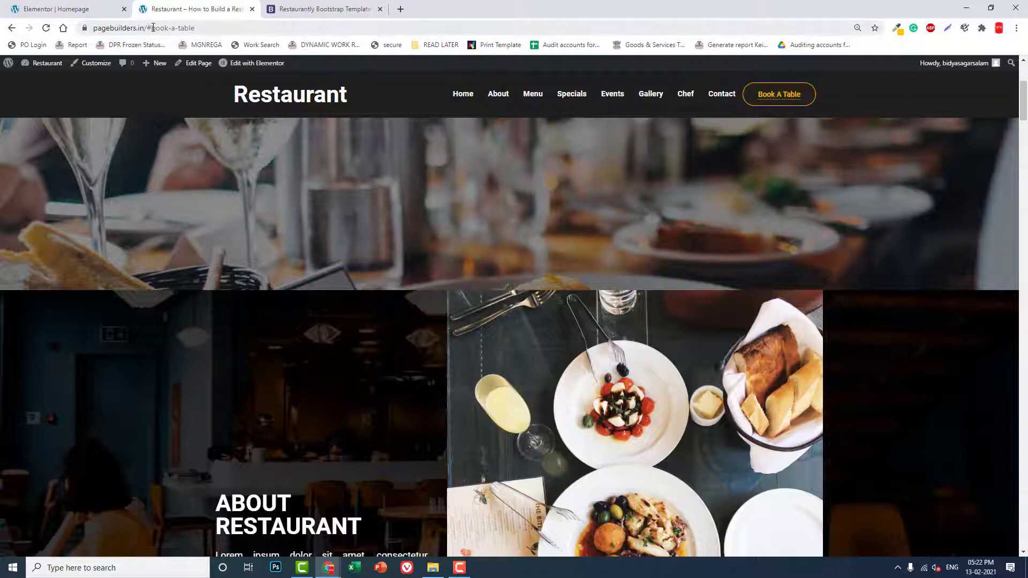
drag(153, 27, 195, 27)
click(45, 10)
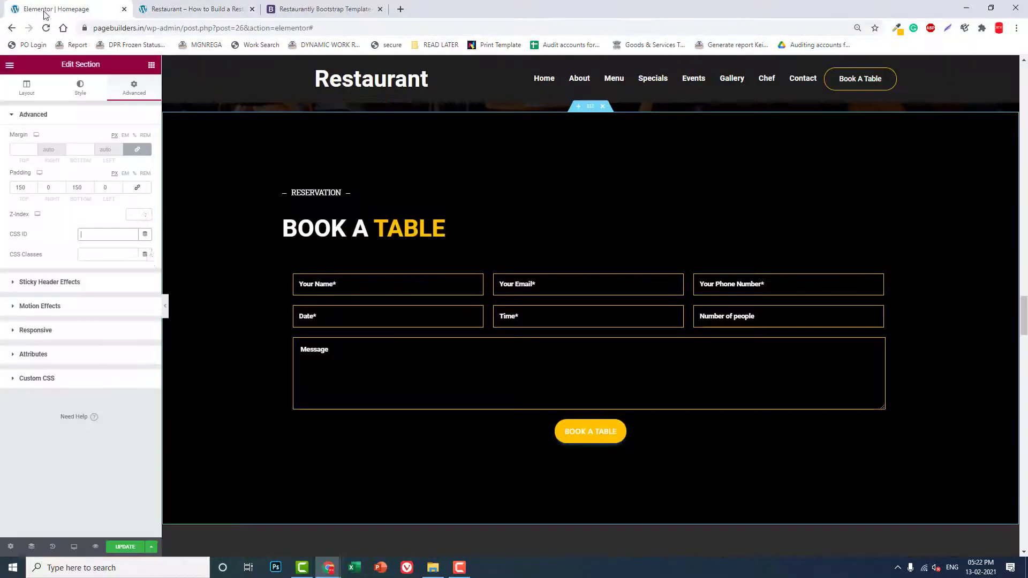
click(97, 235)
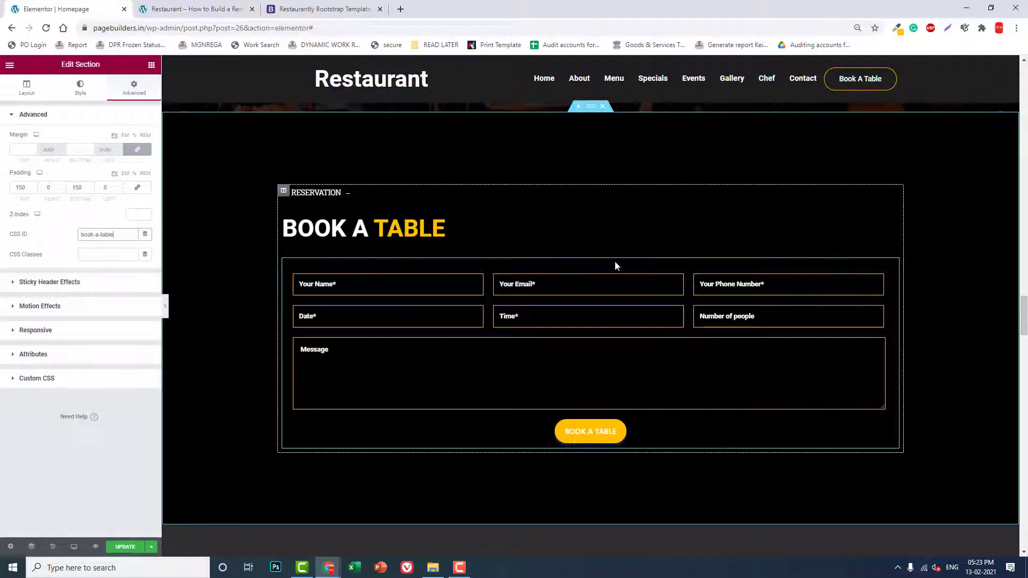
Check the Gallery link's anchor on the live page and set the "Some Photos From Our Restaurant" section's CSS ID to gallery.
scroll(614, 261, down, 3)
click(169, 4)
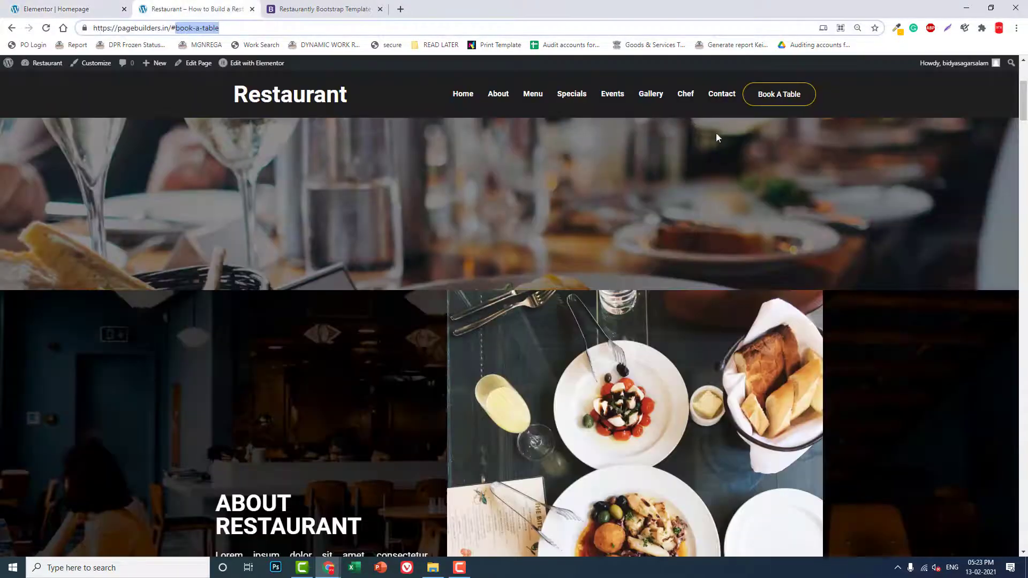
click(658, 104)
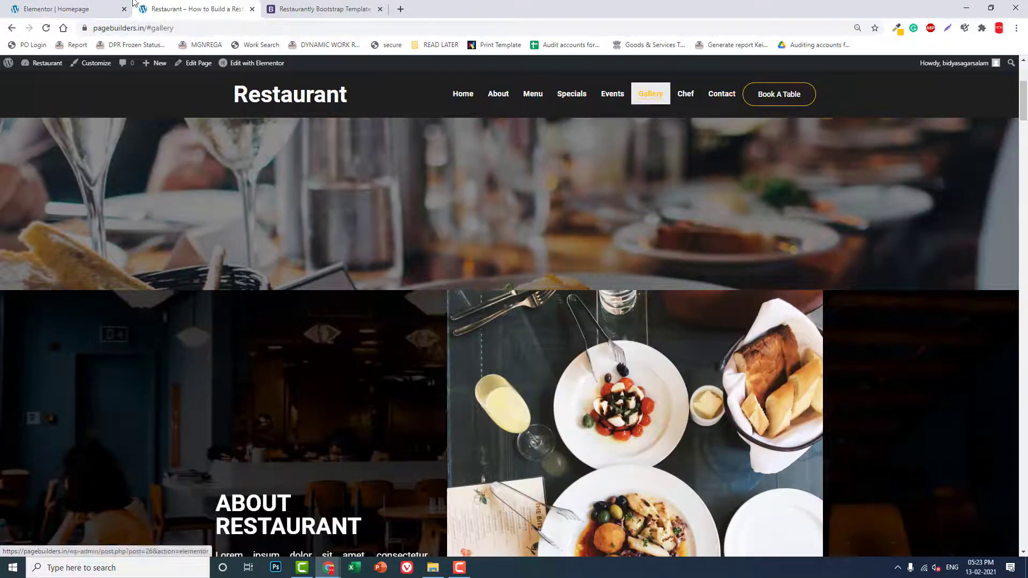
click(108, 7)
scroll(497, 282, down, 3)
scroll(503, 279, down, 10)
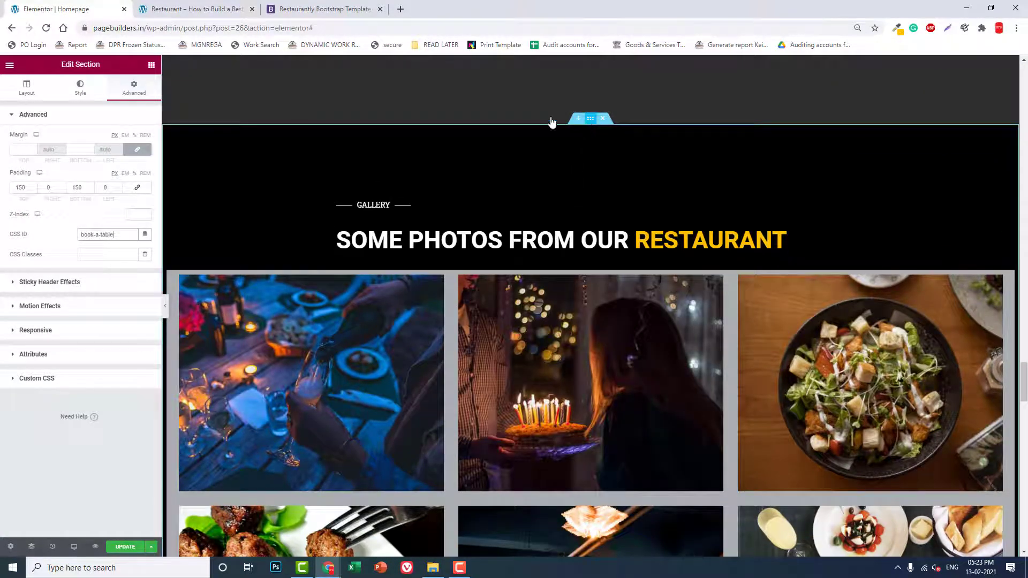
click(589, 118)
click(134, 88)
click(122, 239)
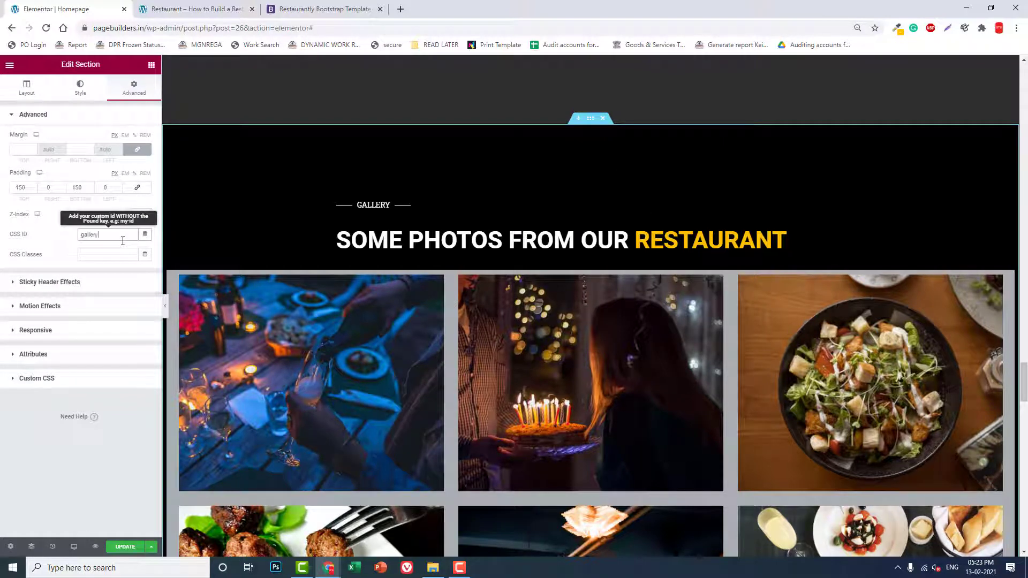
Consult the live page's navigation for the Chef link and set the "Our Restaurant Chefs" section's CSS ID to chef.
click(185, 8)
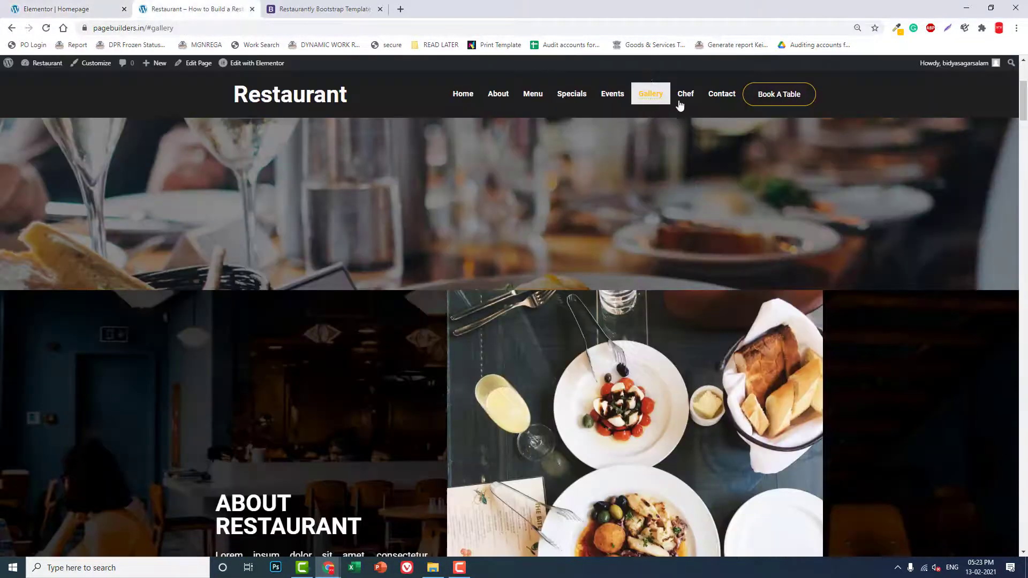
click(70, 9)
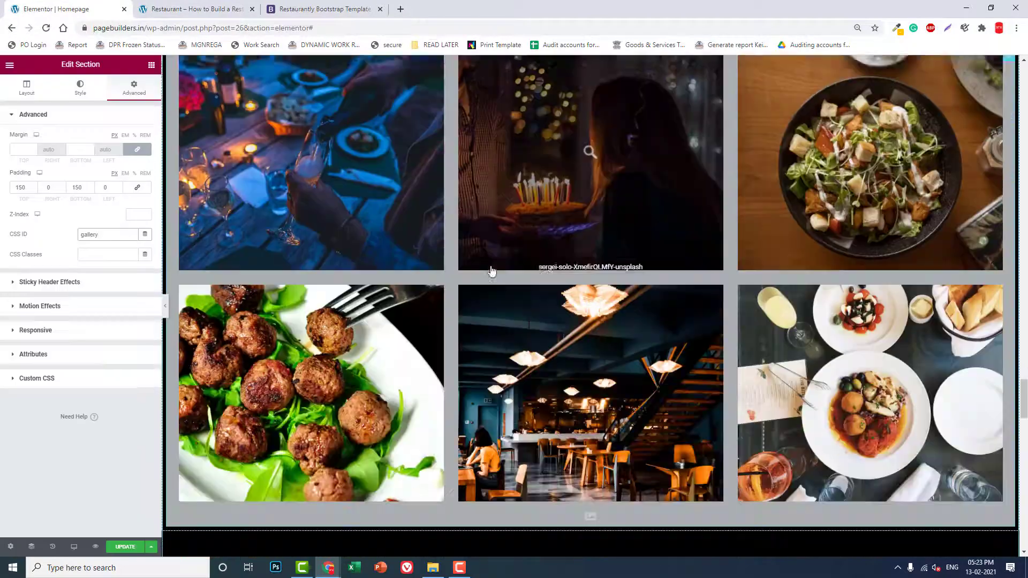
scroll(491, 271, down, 10)
scroll(495, 274, up, 5)
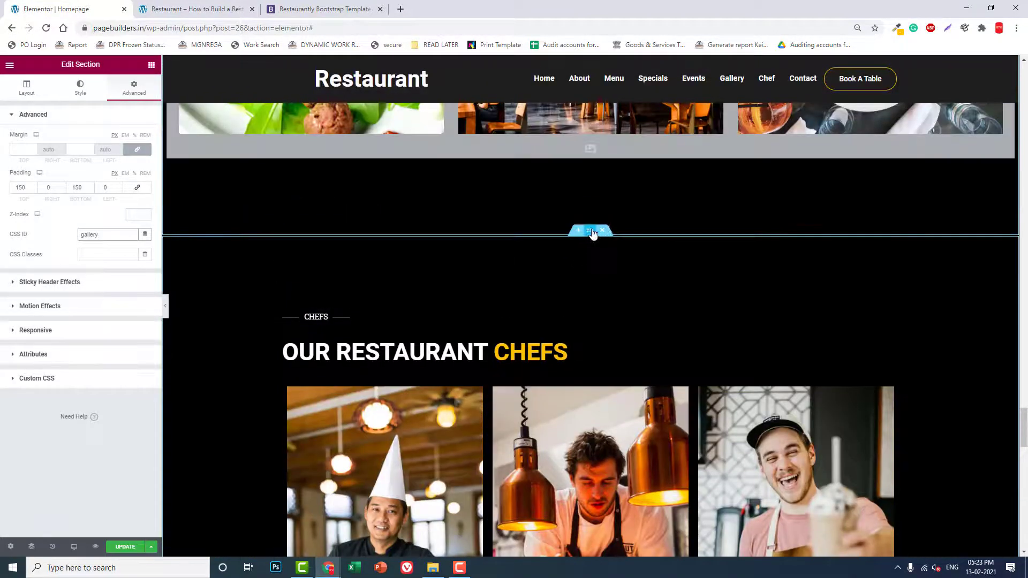
click(591, 231)
click(133, 87)
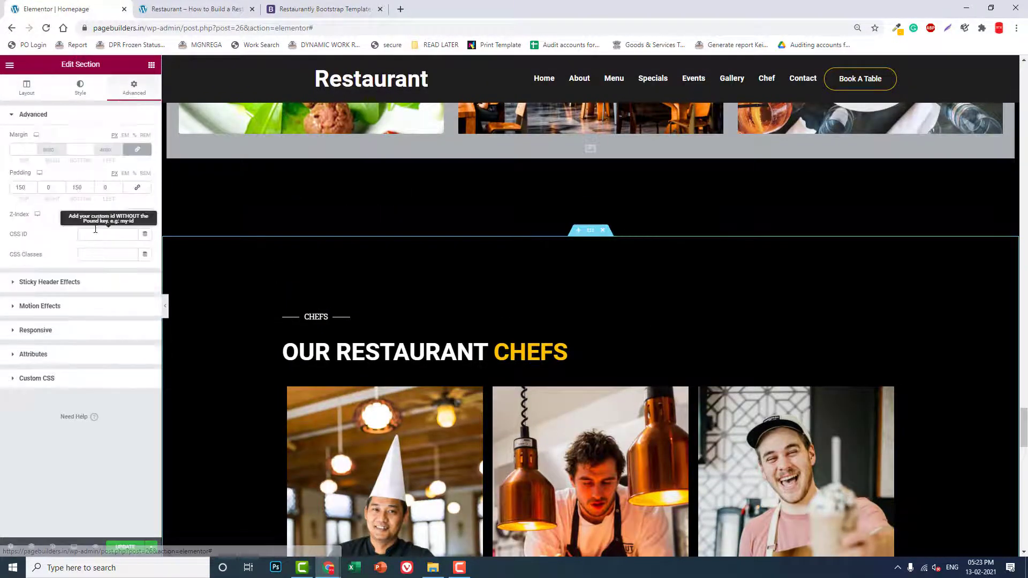
click(127, 234)
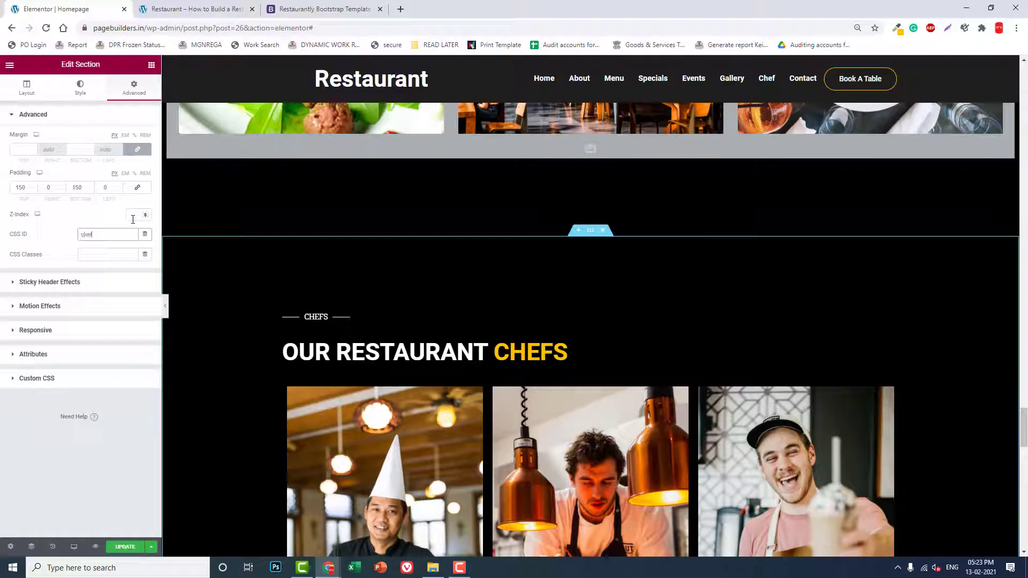
Check the live page's navigation, set the "Contact Our Restaurant" section's CSS ID to contact, and update the page.
click(174, 3)
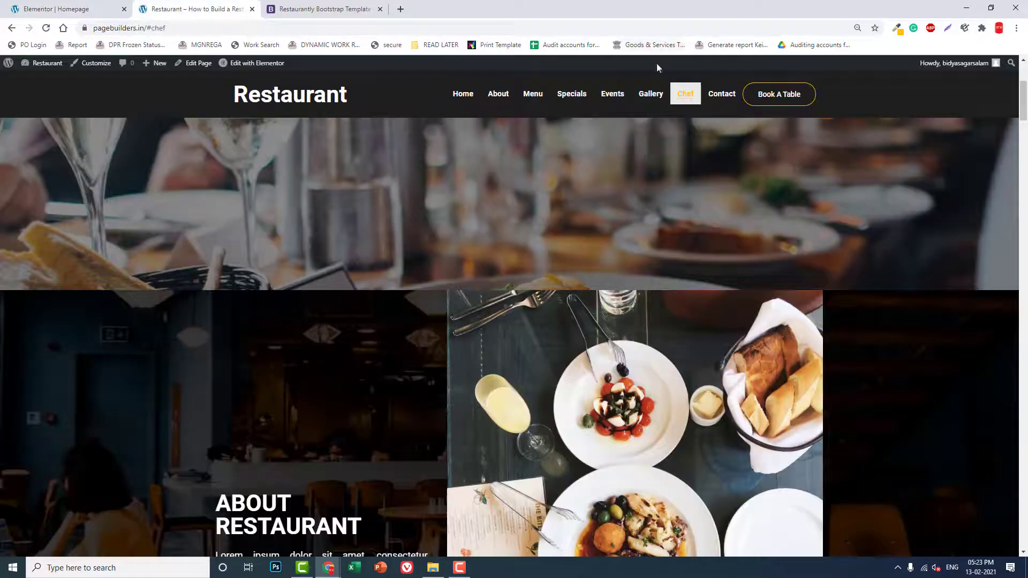
click(58, 4)
scroll(470, 282, down, 10)
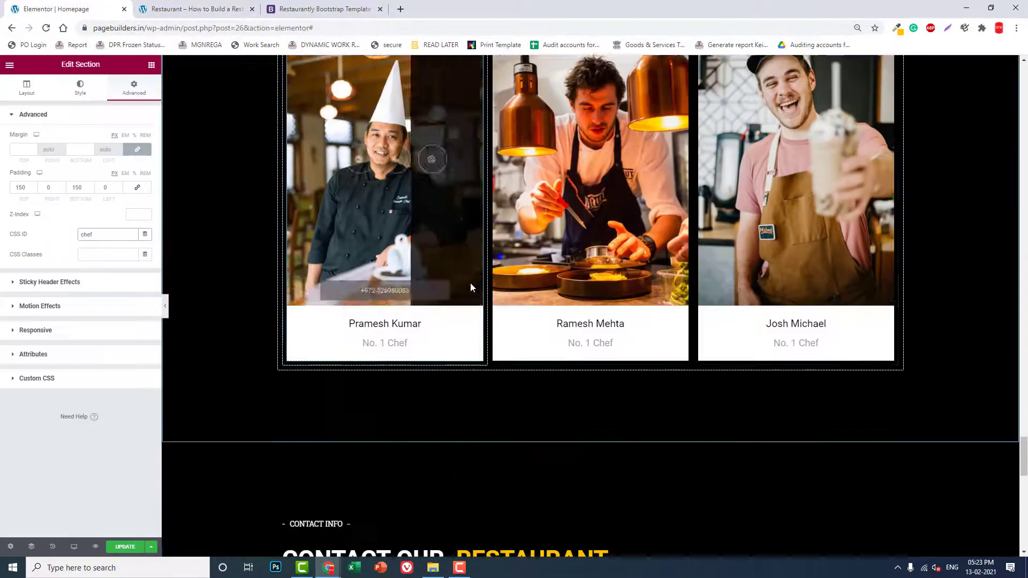
scroll(478, 287, up, 3)
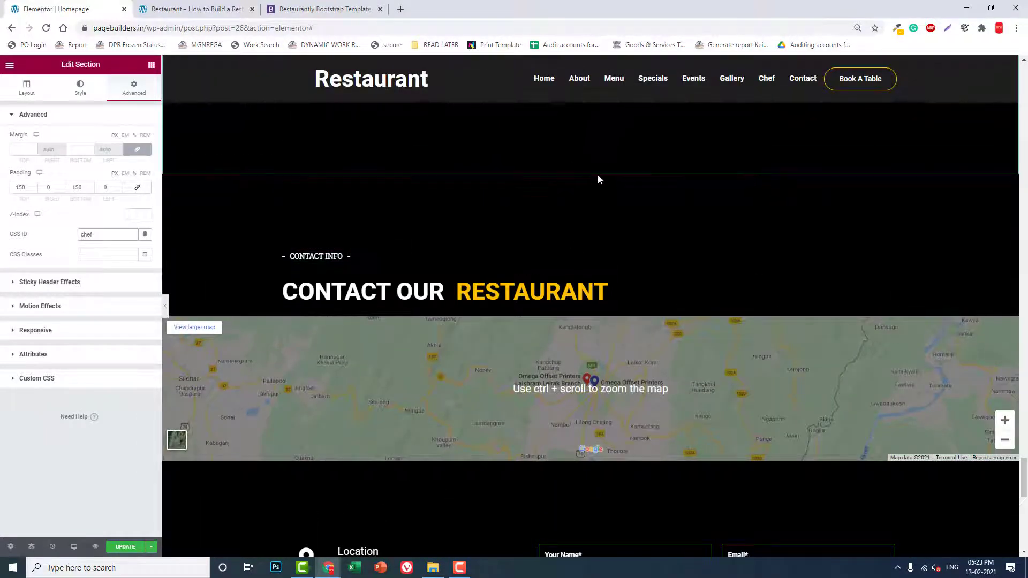
click(590, 172)
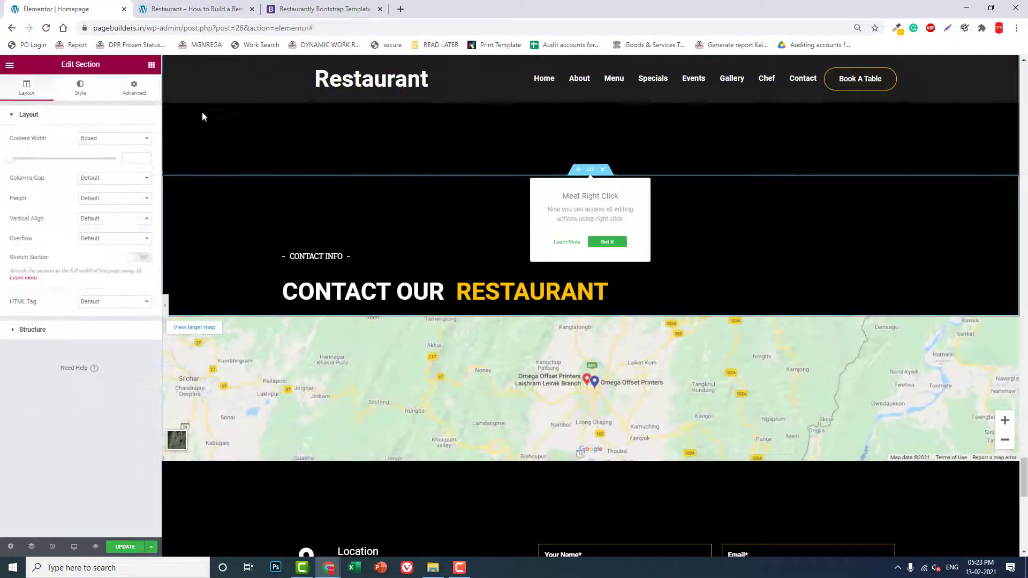
click(134, 87)
click(97, 234)
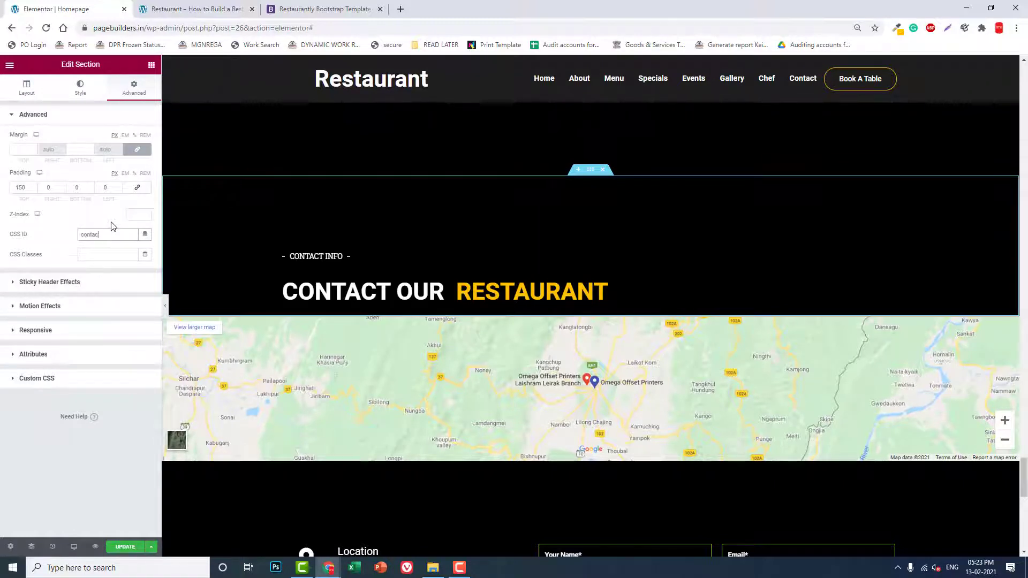
text(contact)
click(123, 547)
Test the Menu, Contact and Book A Table navigation links on the live restaurant page.
click(175, 10)
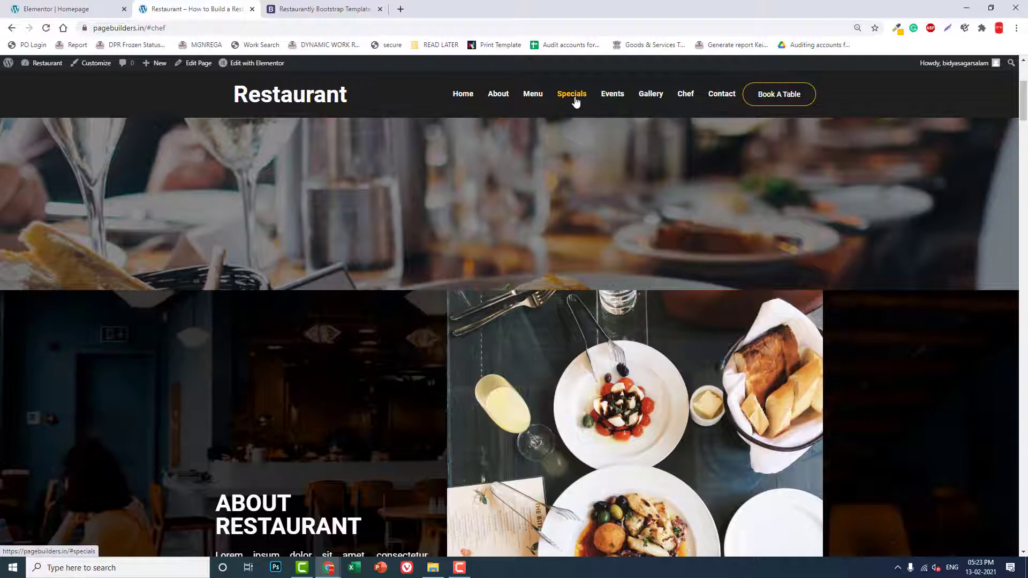
click(532, 96)
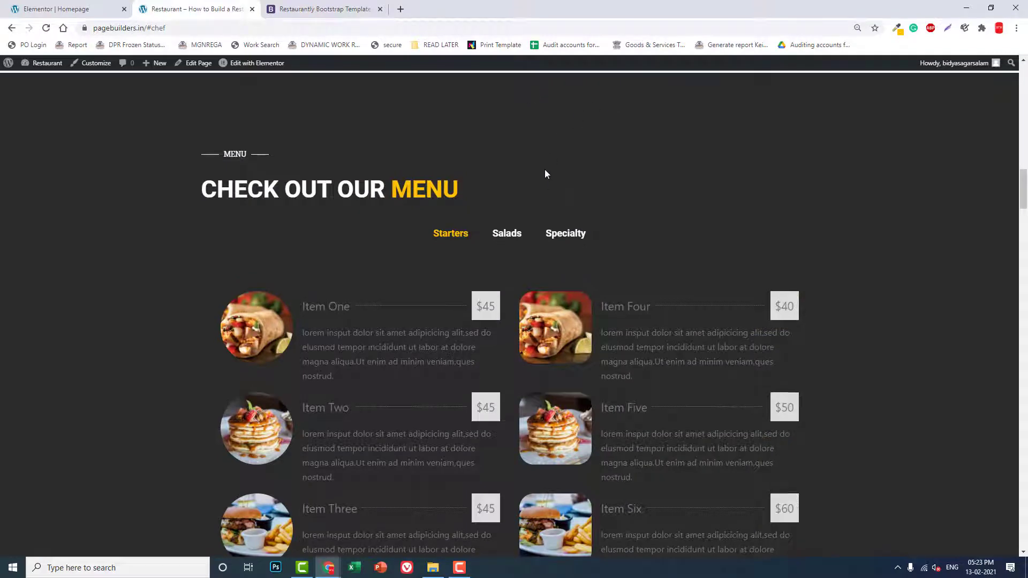
scroll(562, 169, up, 2)
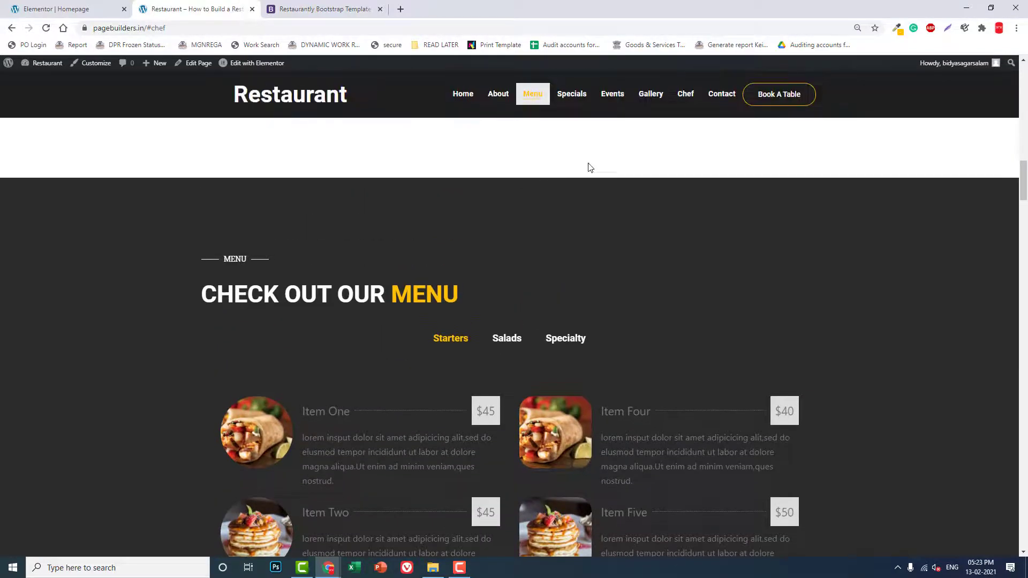
click(722, 95)
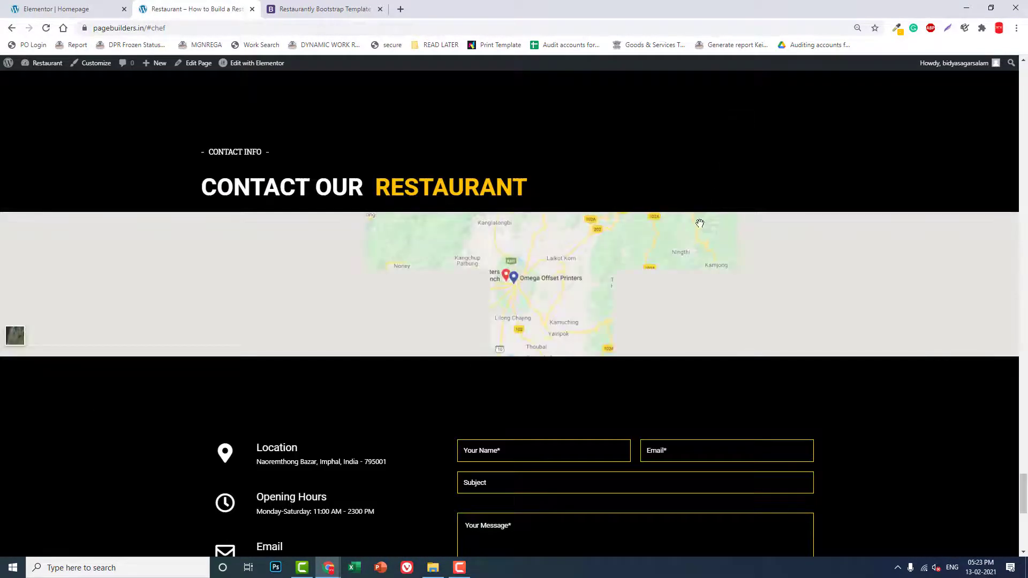
scroll(699, 222, up, 2)
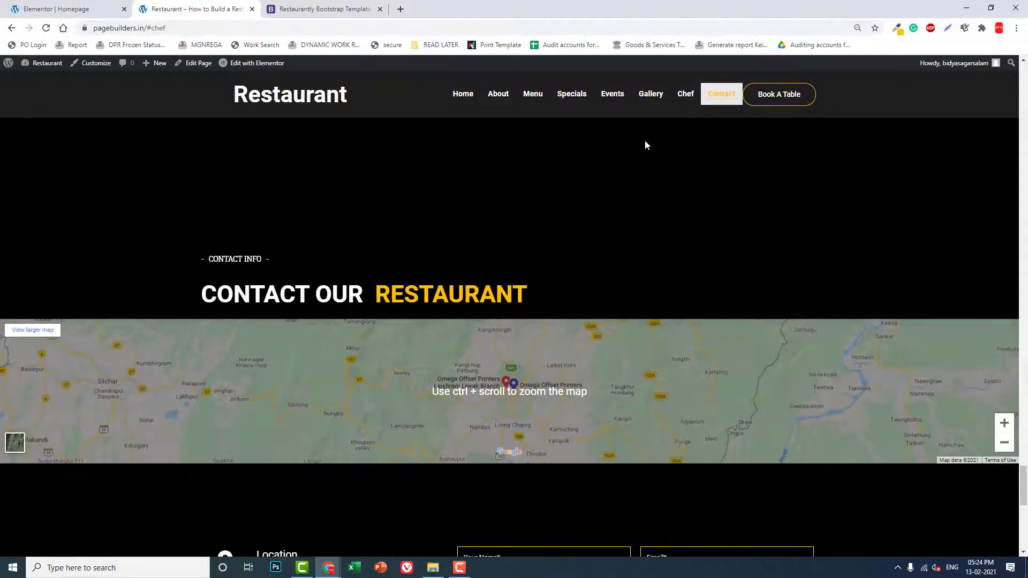
click(781, 97)
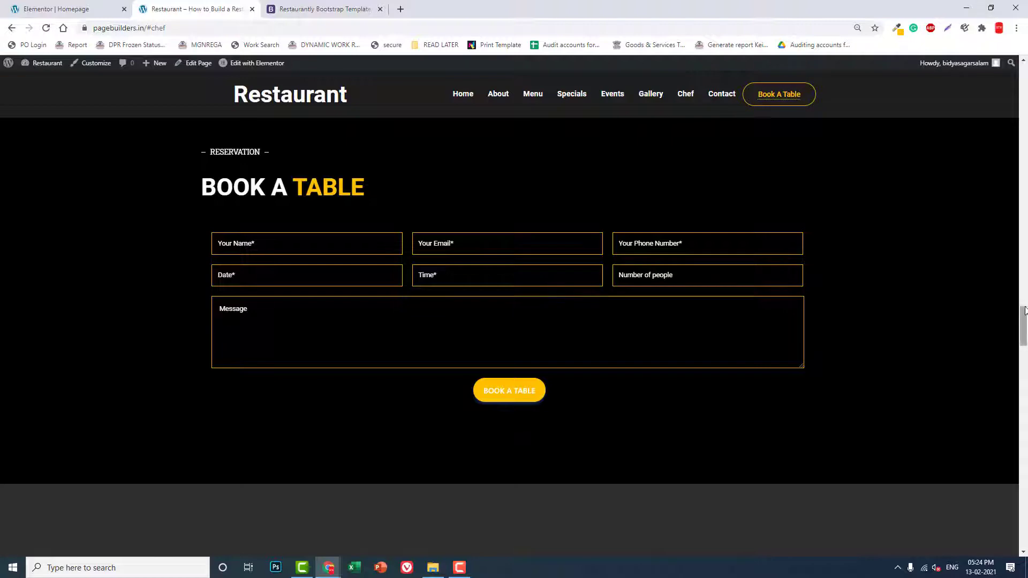
Examine the footer of the live restaurant page and the footer layout of the Restaurantly demo template.
drag(1023, 329, 1023, 529)
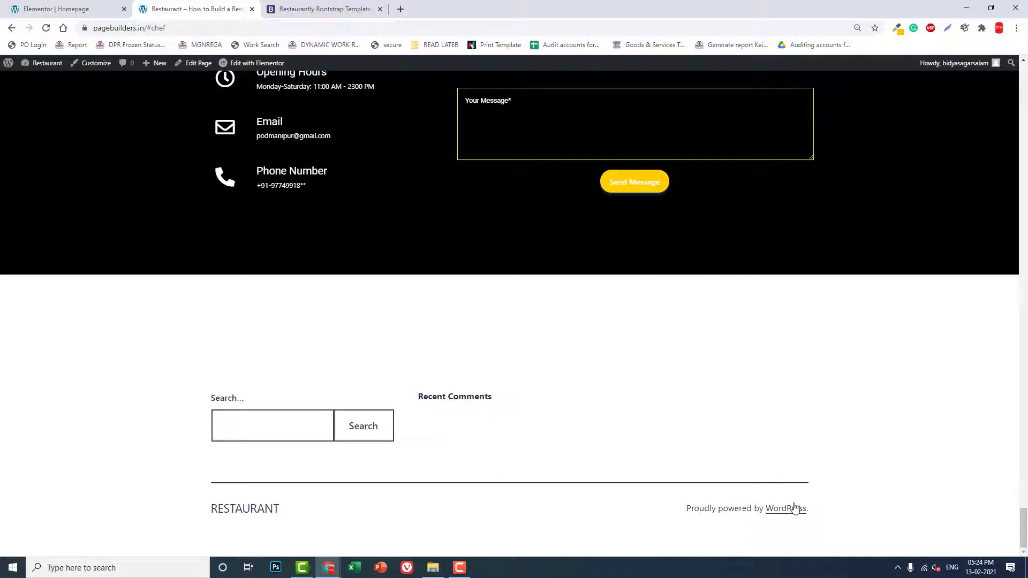
click(352, 4)
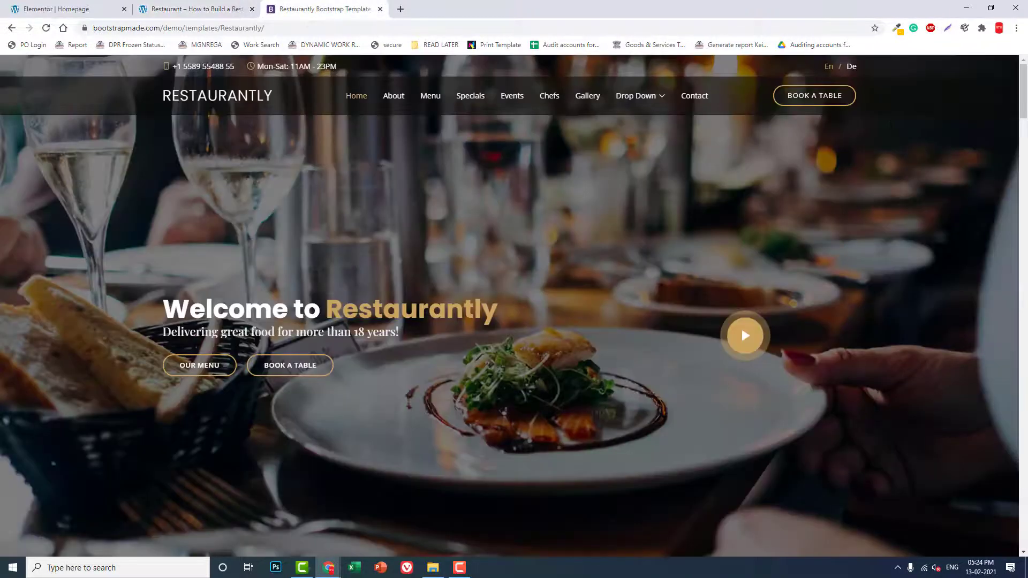
key(End)
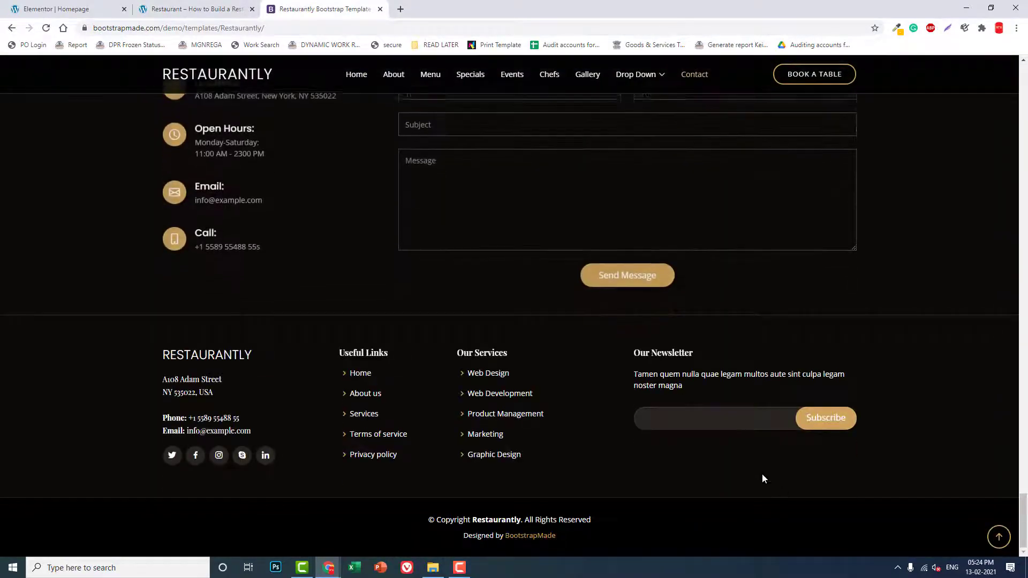
drag(92, 357, 206, 439)
click(665, 452)
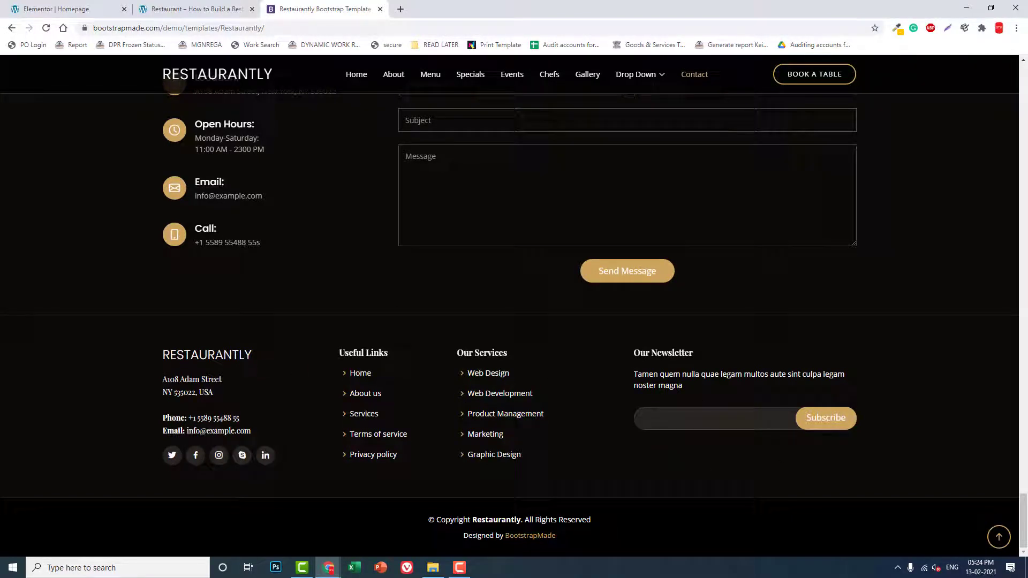
drag(171, 354, 218, 388)
click(218, 389)
Return to the live restaurant page and open the site's WordPress dashboard.
click(81, 9)
click(145, 5)
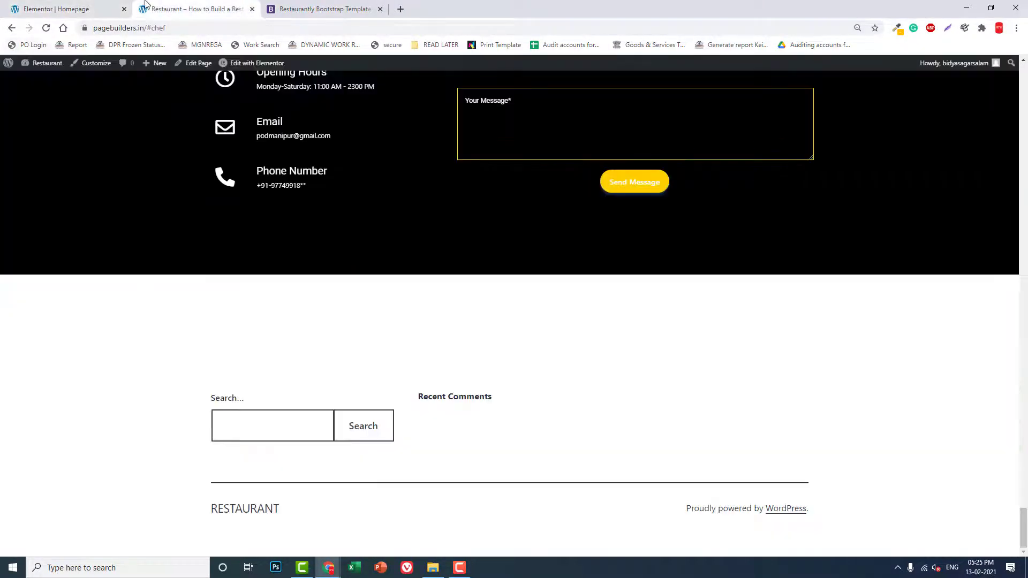
mouse_move(43, 63)
click(45, 81)
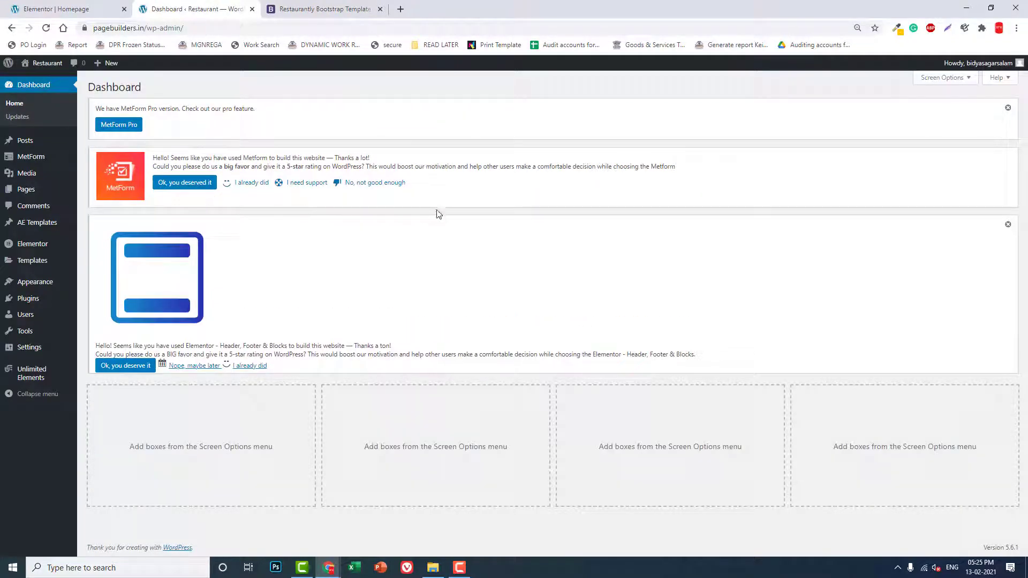
Create a new Header Footer & Blocks template titled "Footer" with Footer as its template type.
mouse_move(60, 290)
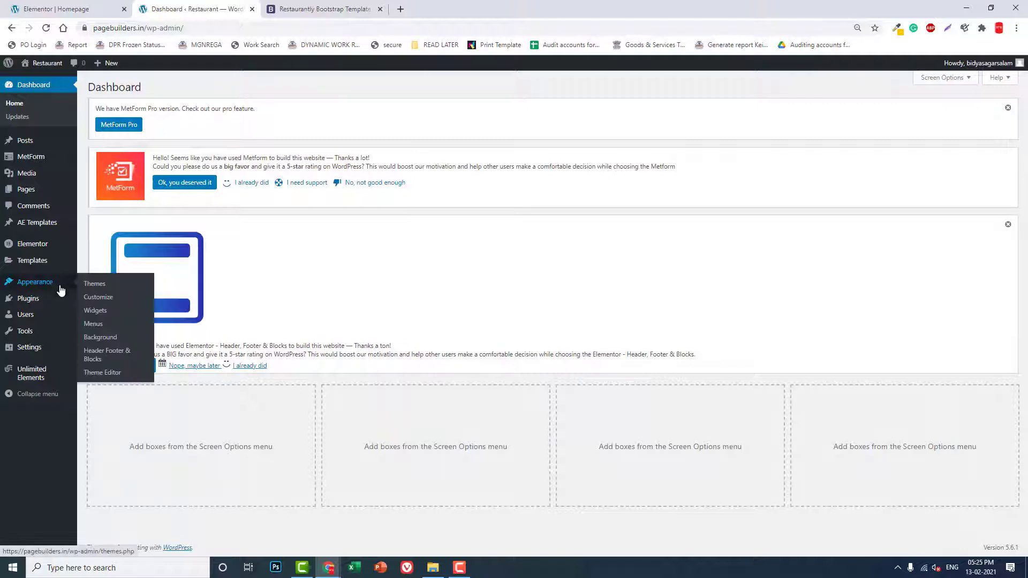
click(103, 355)
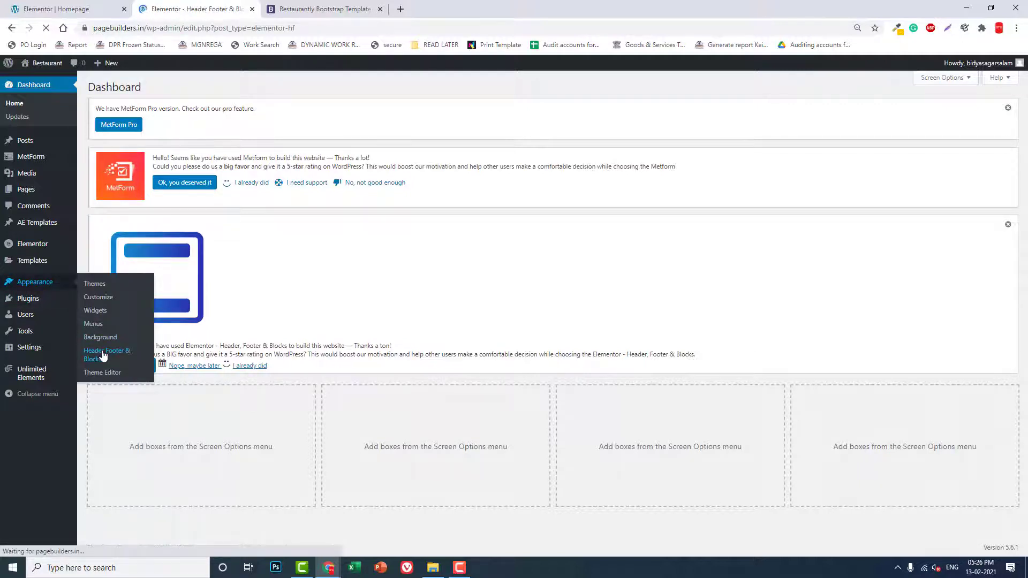
click(342, 89)
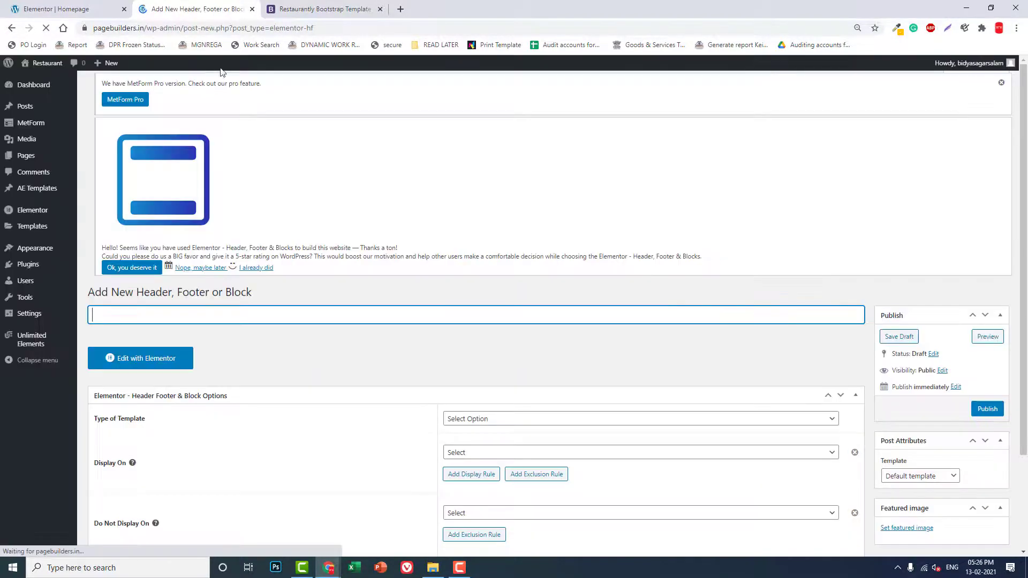
text(Footer)
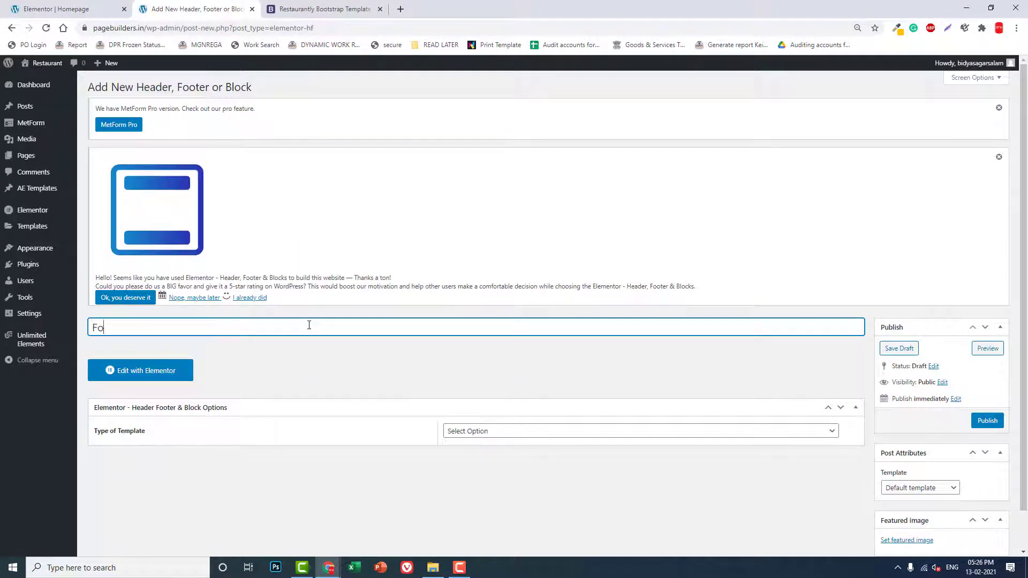
click(489, 432)
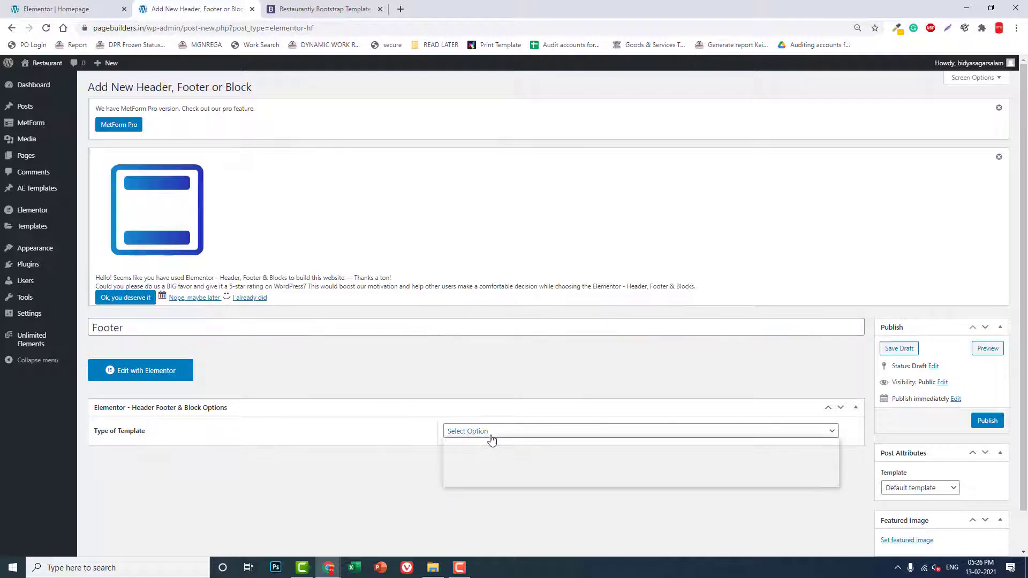
click(494, 473)
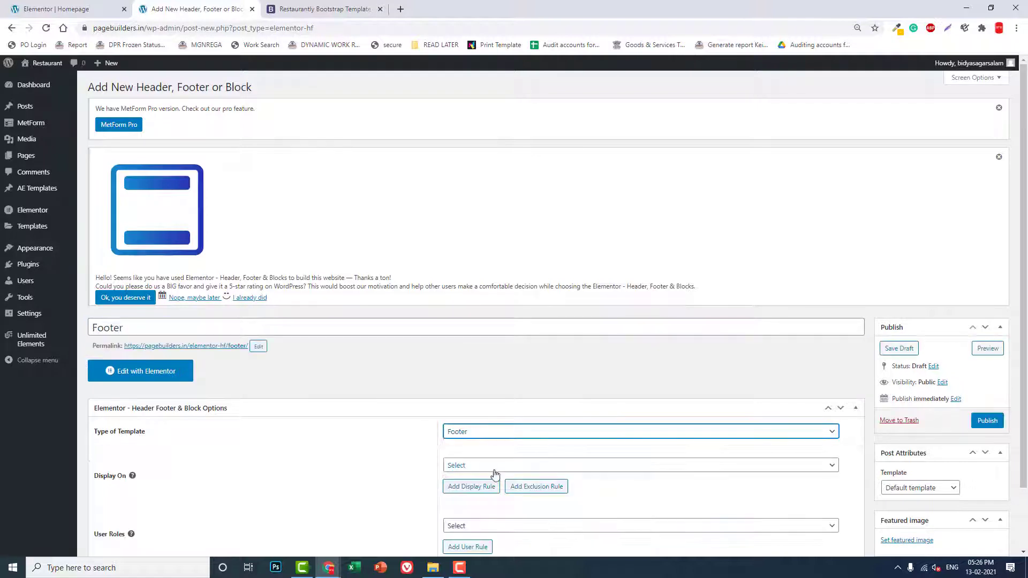
Set the Footer template to display on the Entire Website for All user roles.
scroll(506, 444, down, 1)
click(498, 413)
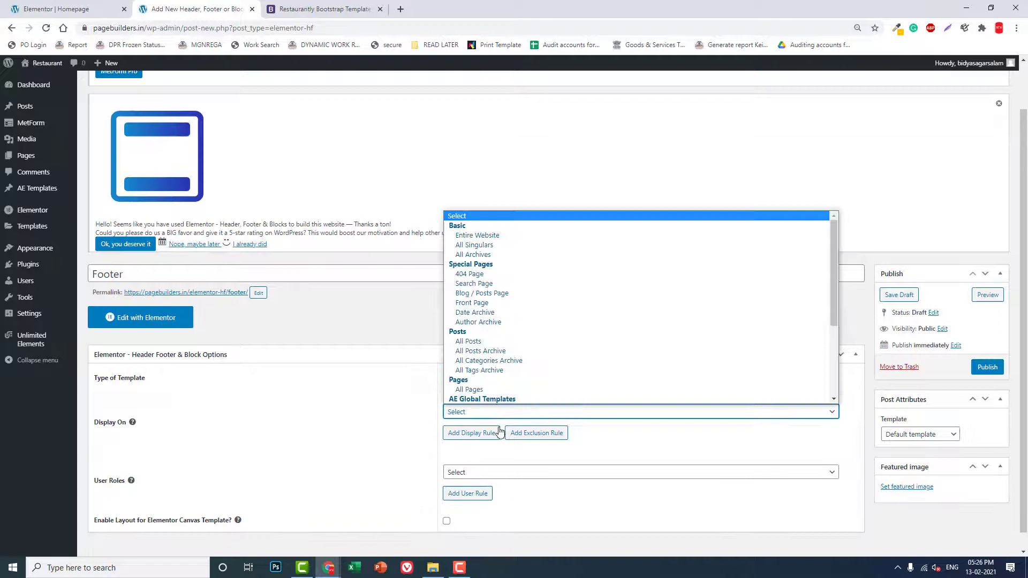
click(491, 237)
scroll(530, 391, down, 1)
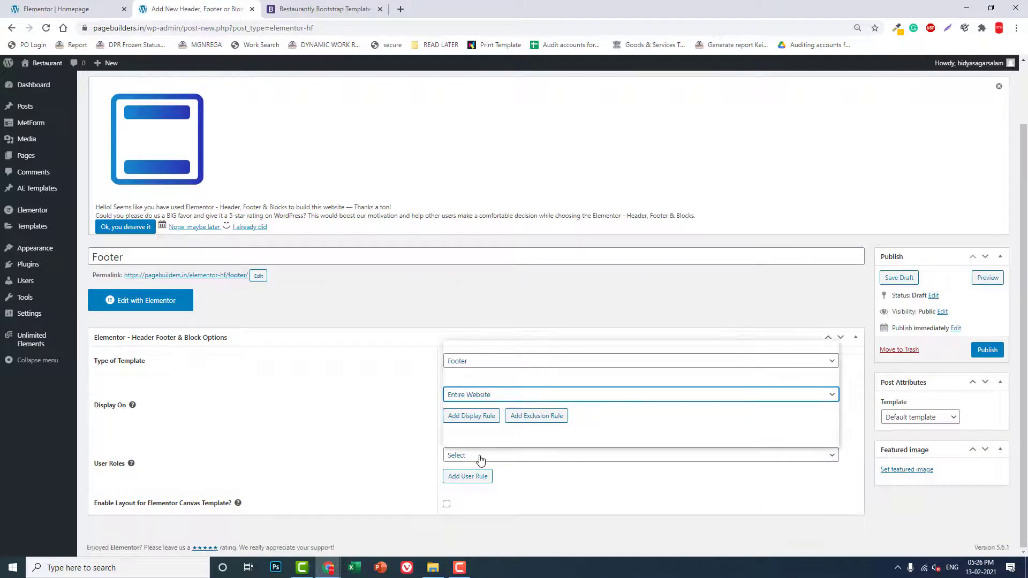
click(477, 456)
click(472, 366)
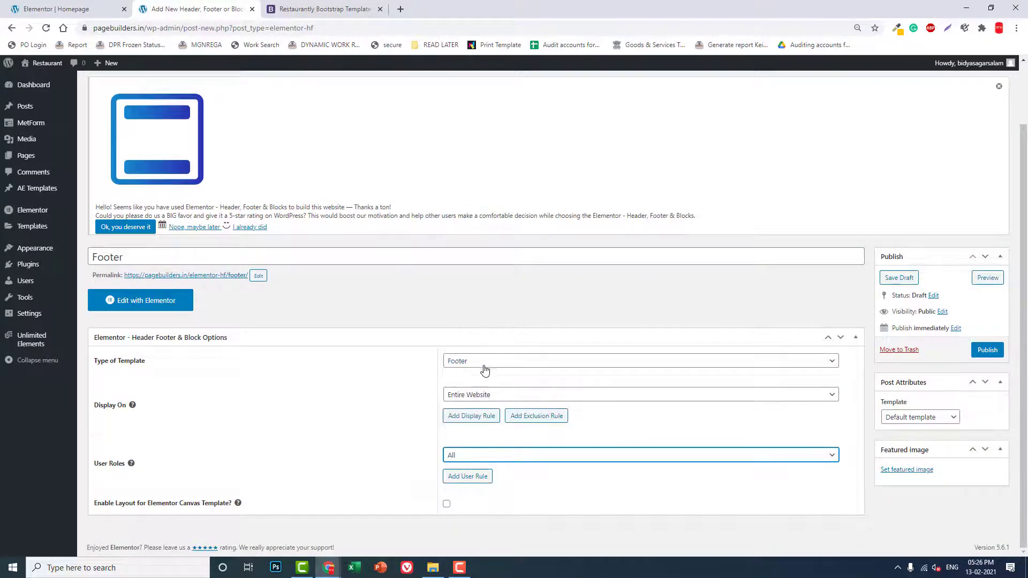
Assign the Elementor Canvas page template to the Footer template and publish it.
click(930, 421)
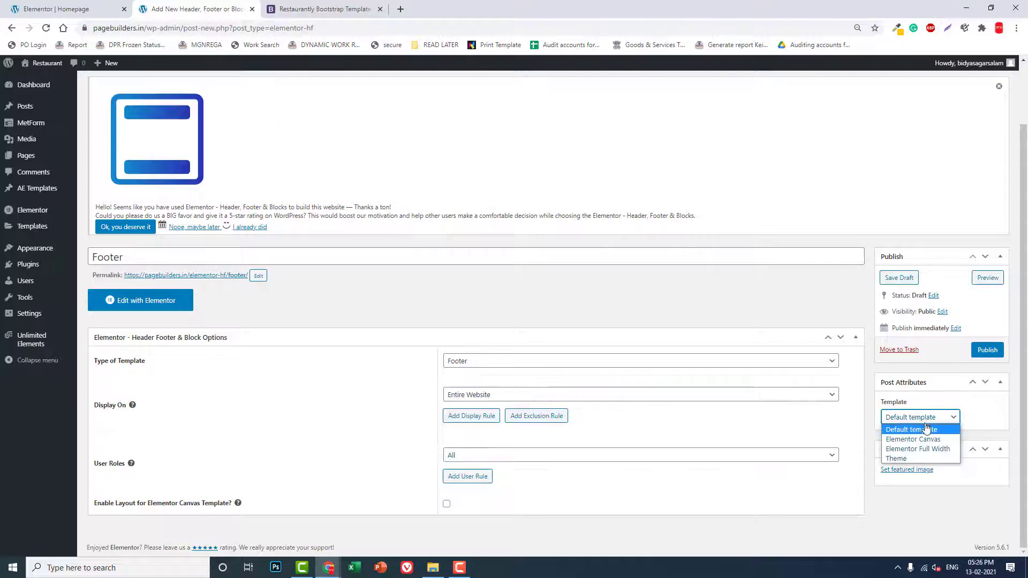
click(926, 438)
click(981, 352)
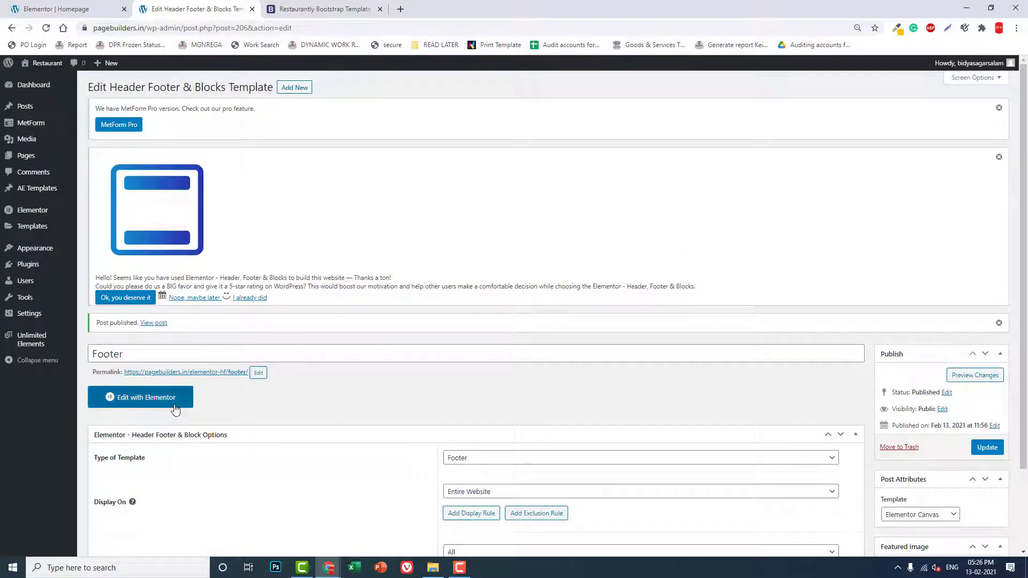
Open the Footer template in Elementor, check the Restaurantly demo's footer for reference, and add a single-column section.
click(177, 399)
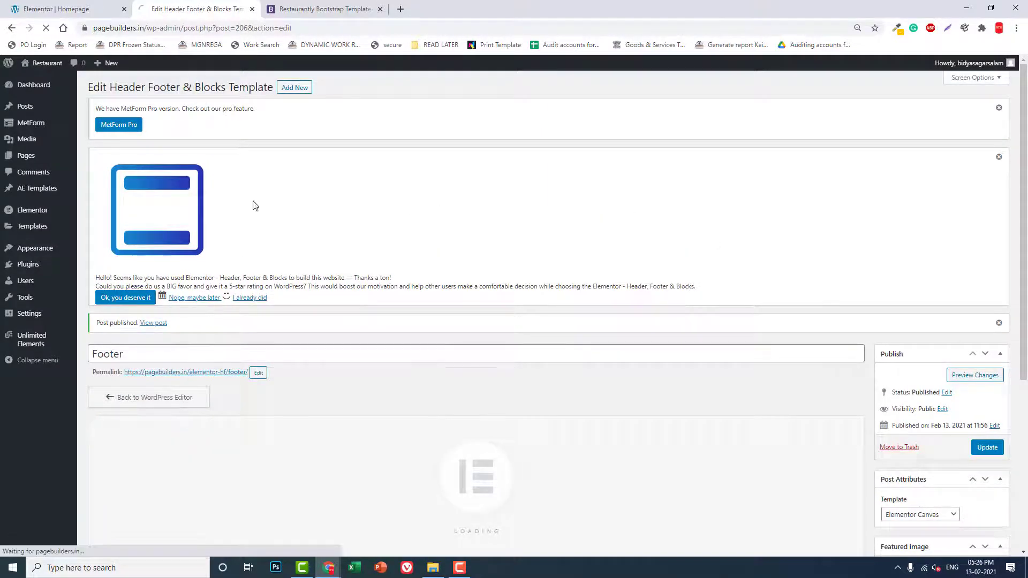
click(325, 8)
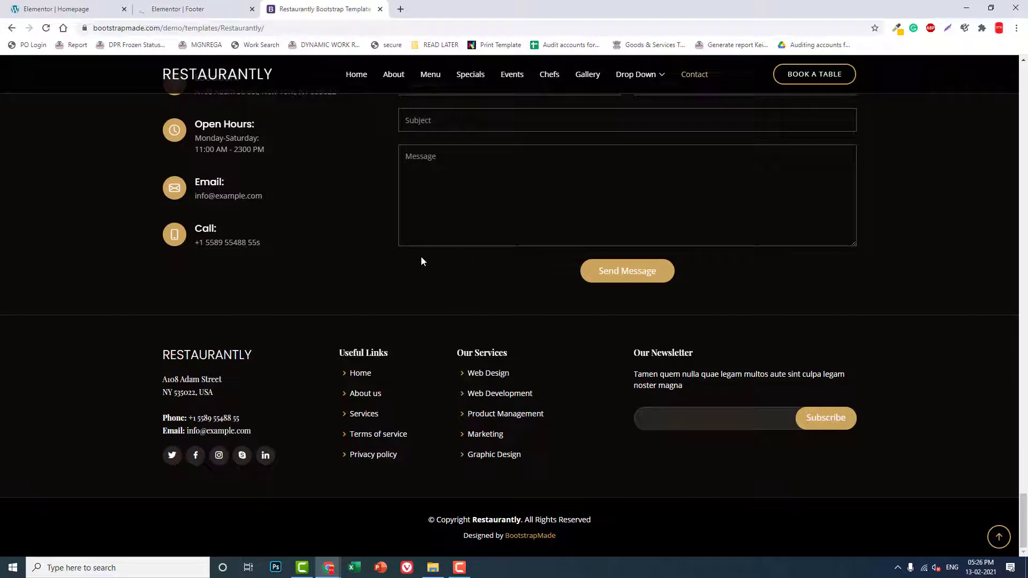
click(215, 9)
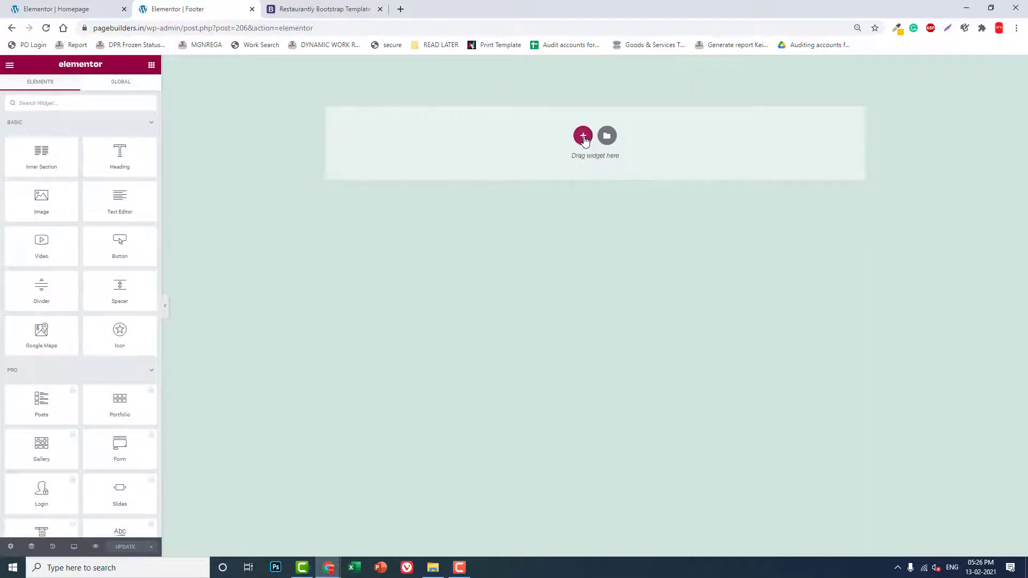
click(583, 136)
click(461, 168)
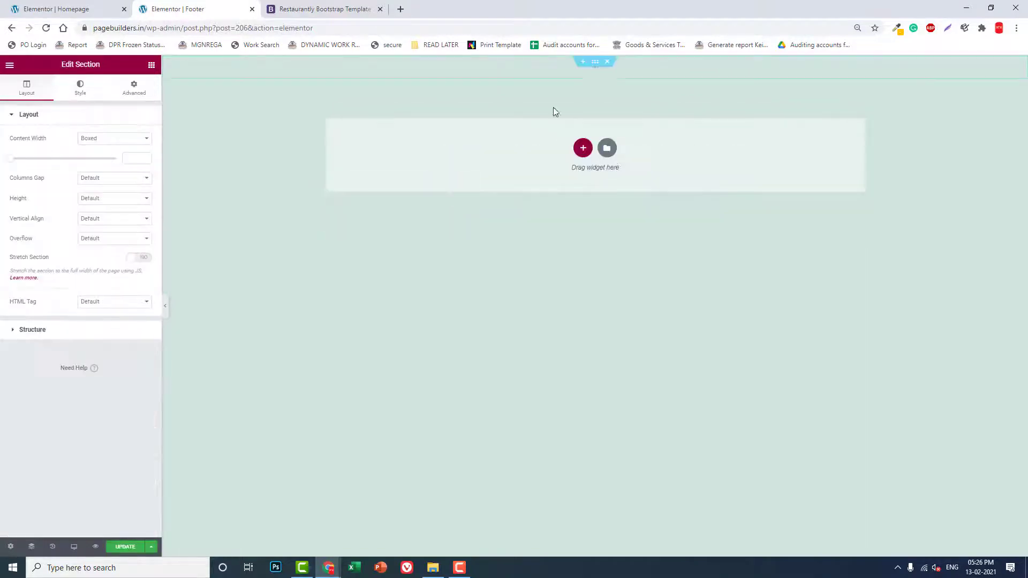
Set the new section's padding to 100 px top and 100 px bottom, with the sides unlinked at 0.
click(131, 92)
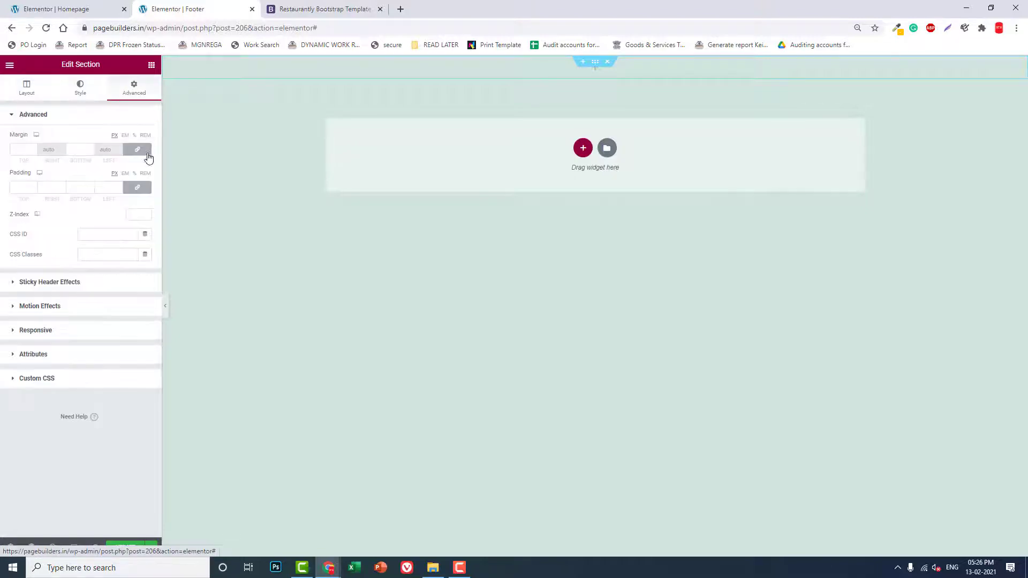
click(137, 187)
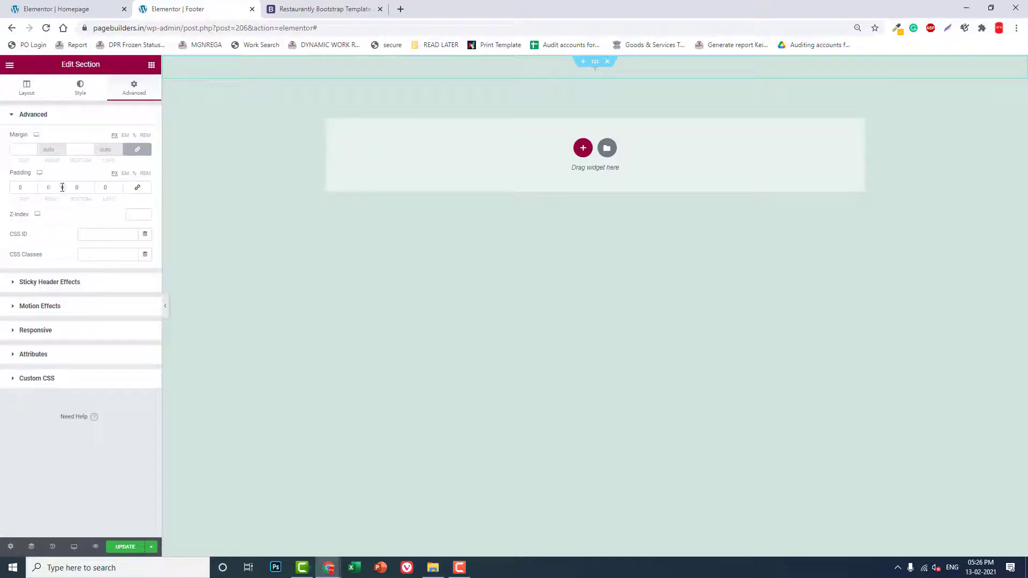
click(16, 187)
text(100)
key(Tab)
key(Tab)
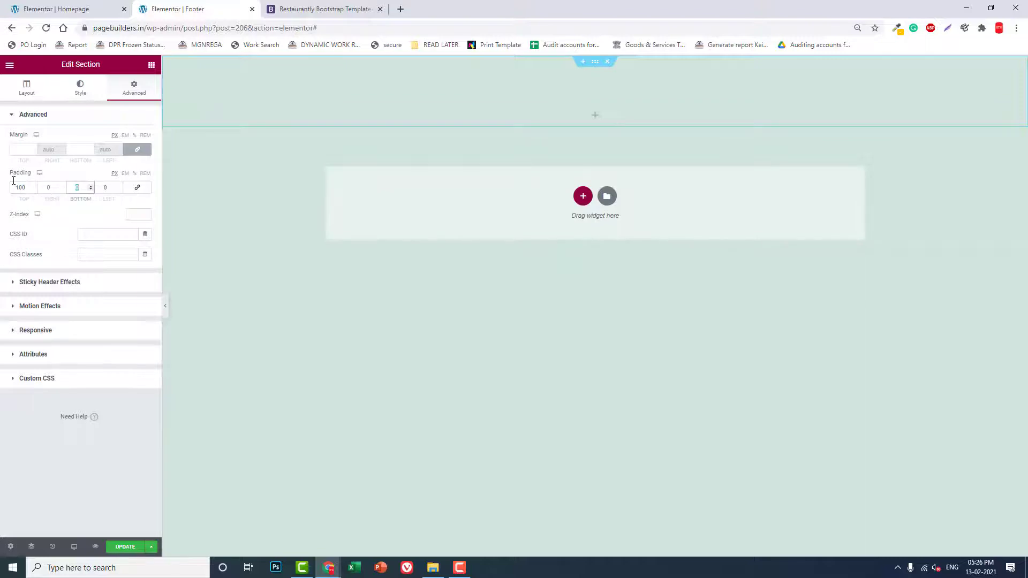
text(100)
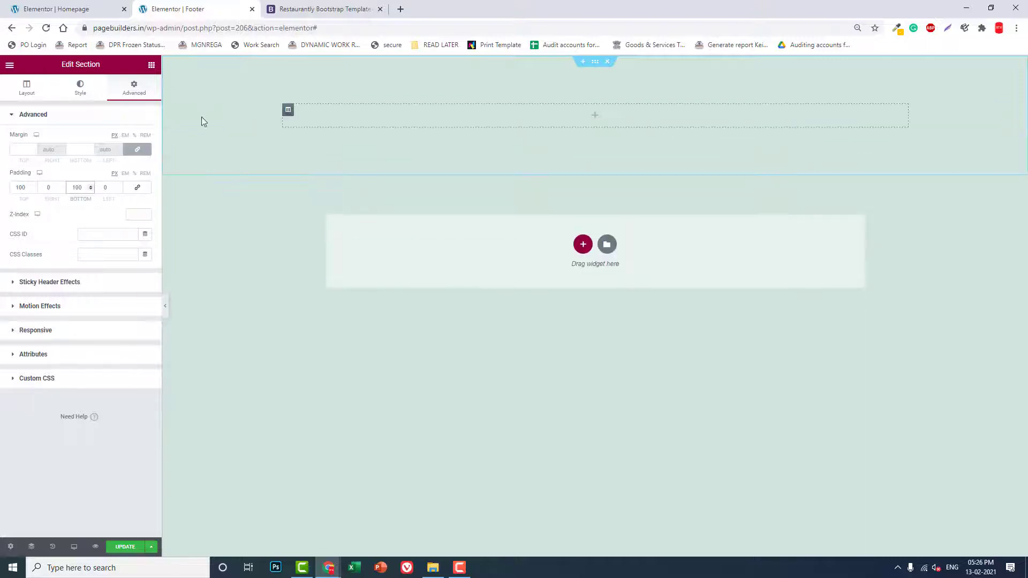
Give the footer section a classic background in a near-black colour.
click(79, 98)
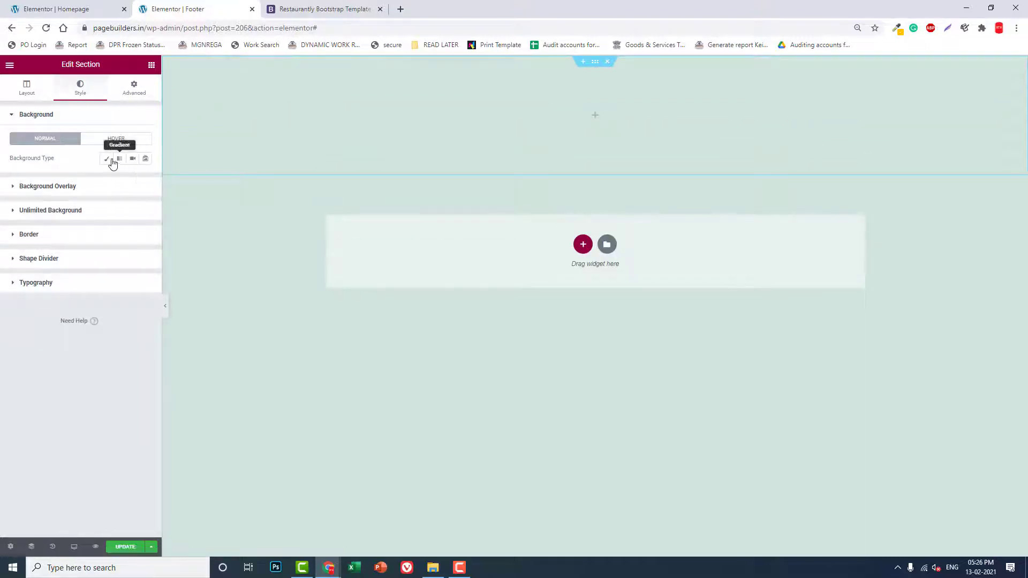
click(108, 160)
click(145, 178)
click(42, 287)
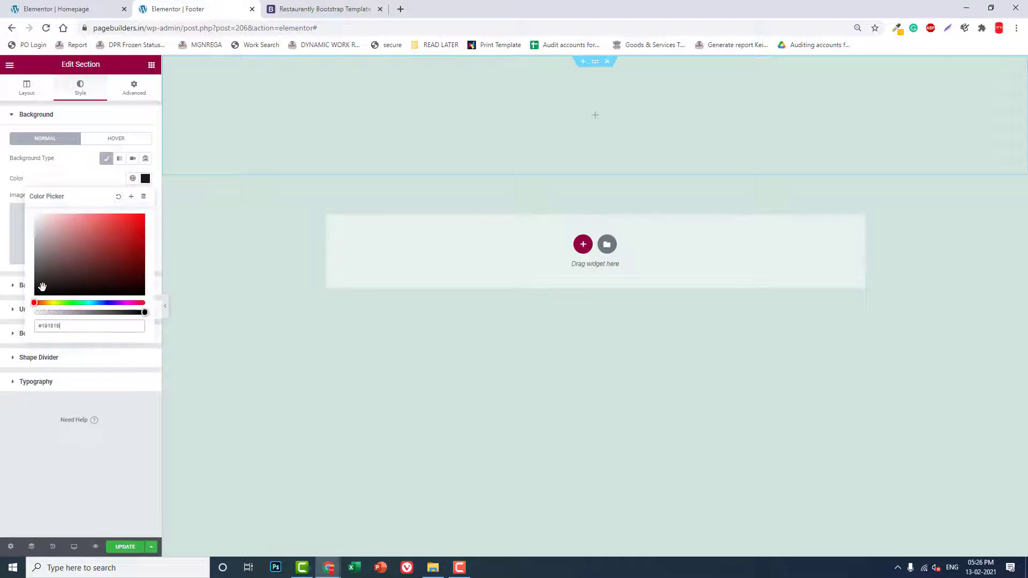
Compare the Restaurantly demo's footer with the end of the homepage in the Elementor editor, then return to the Footer template.
click(322, 9)
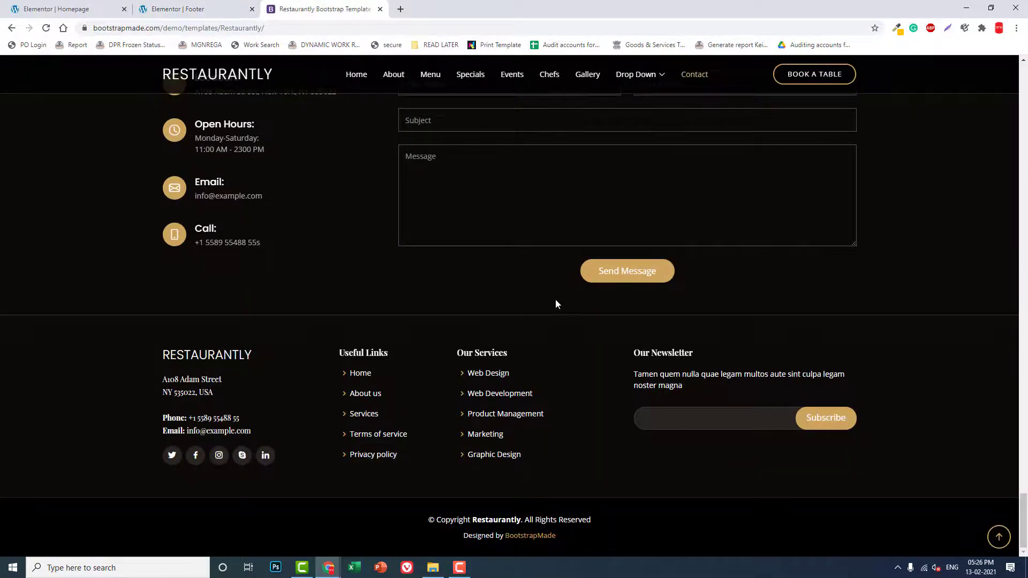
scroll(555, 298, up, 3)
click(107, 4)
scroll(459, 262, down, 10)
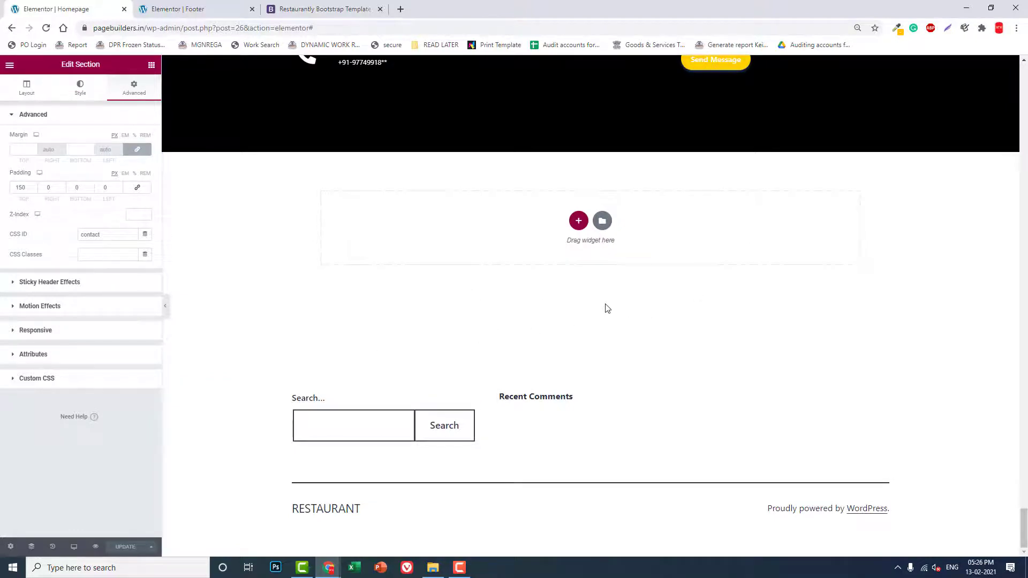
scroll(607, 307, up, 1)
scroll(606, 308, up, 2)
click(204, 9)
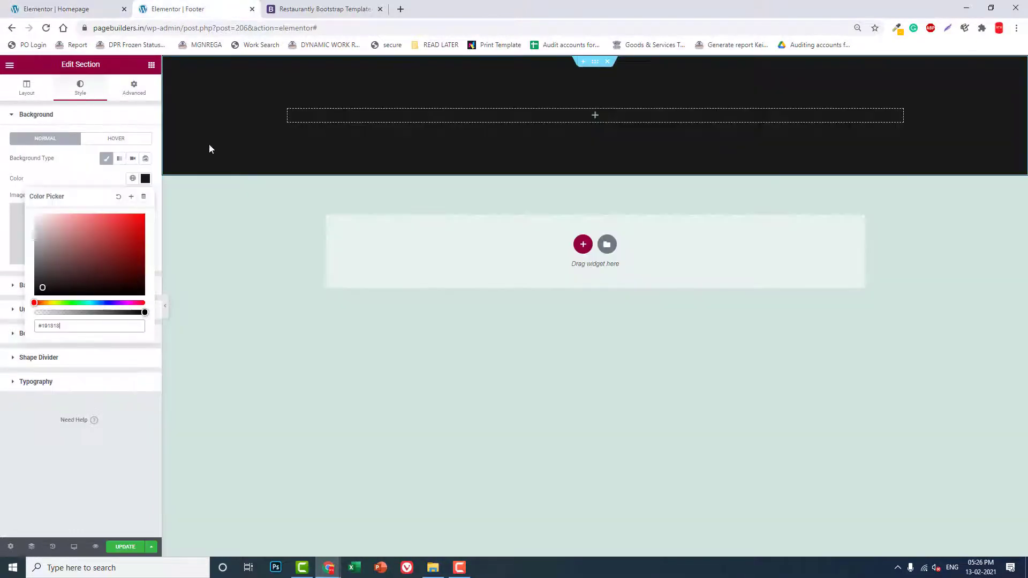
Add a solid light-grey border to the footer section, 1 px wide on the top side only.
click(138, 115)
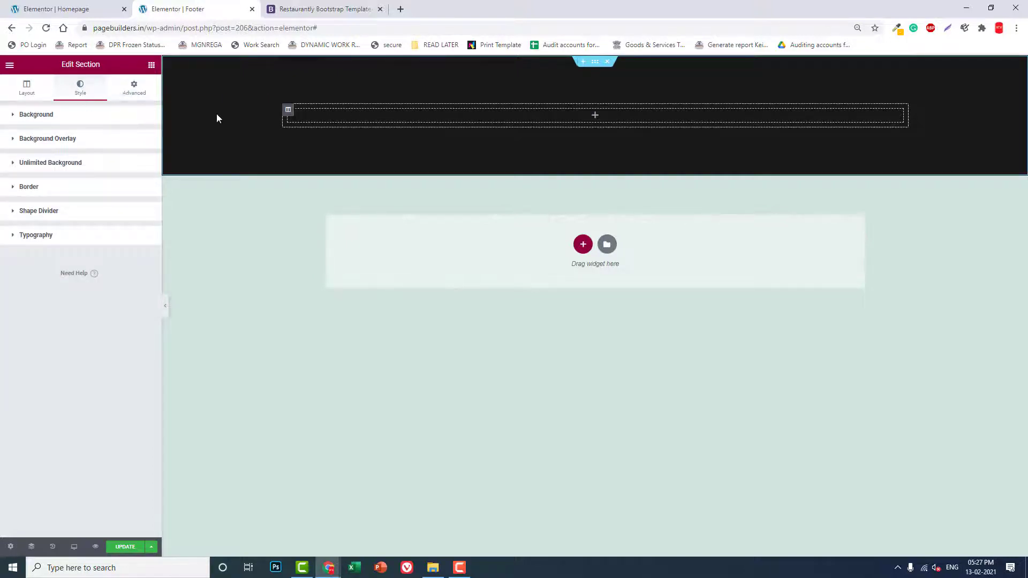
click(41, 187)
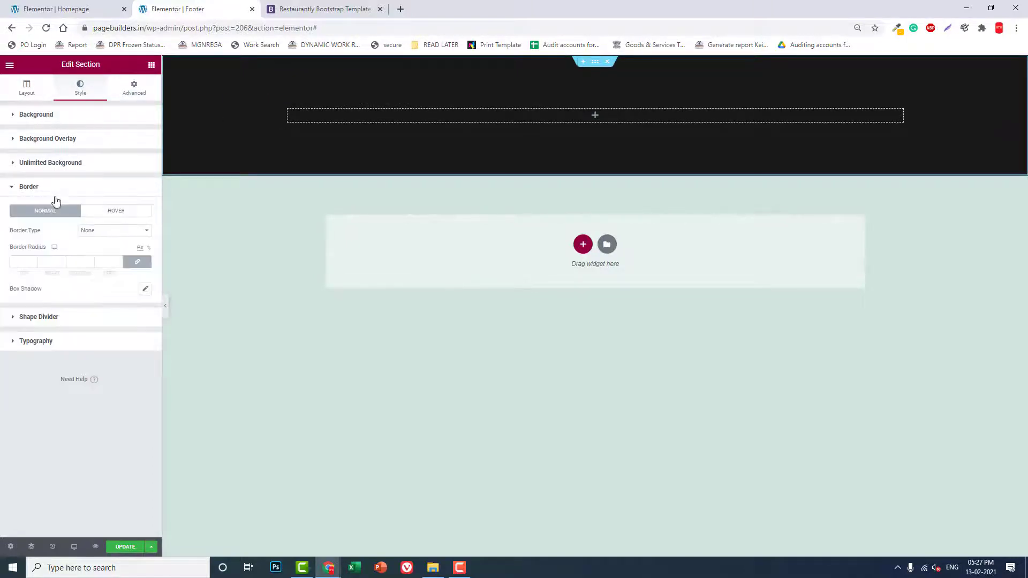
click(104, 231)
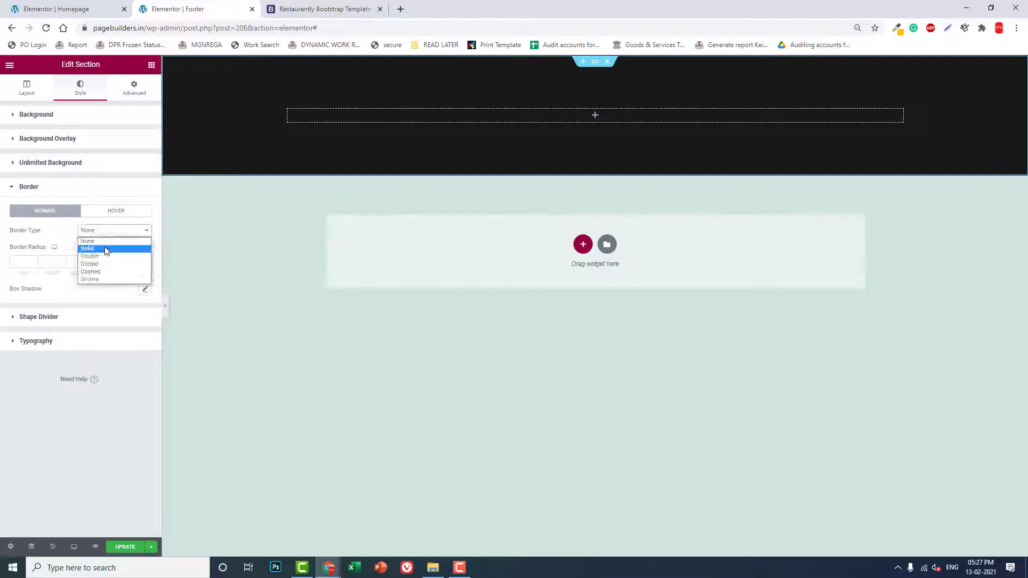
click(104, 247)
click(137, 261)
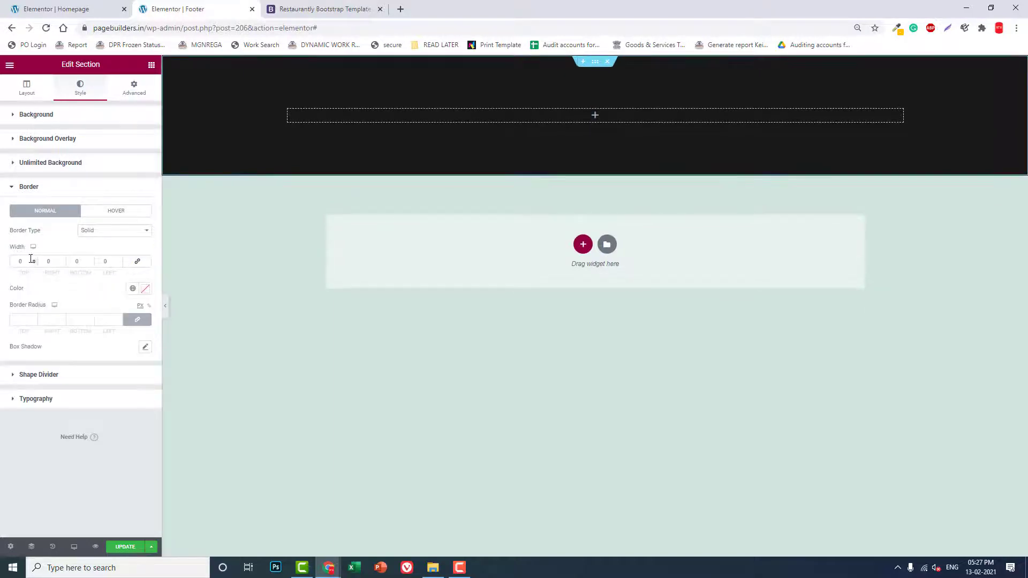
click(33, 260)
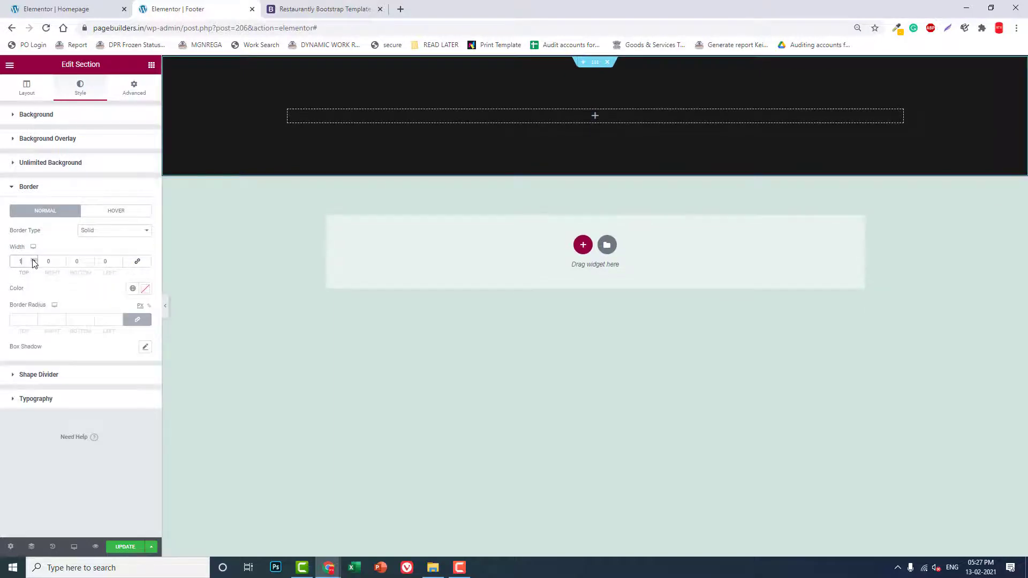
click(145, 289)
drag(59, 343, 38, 344)
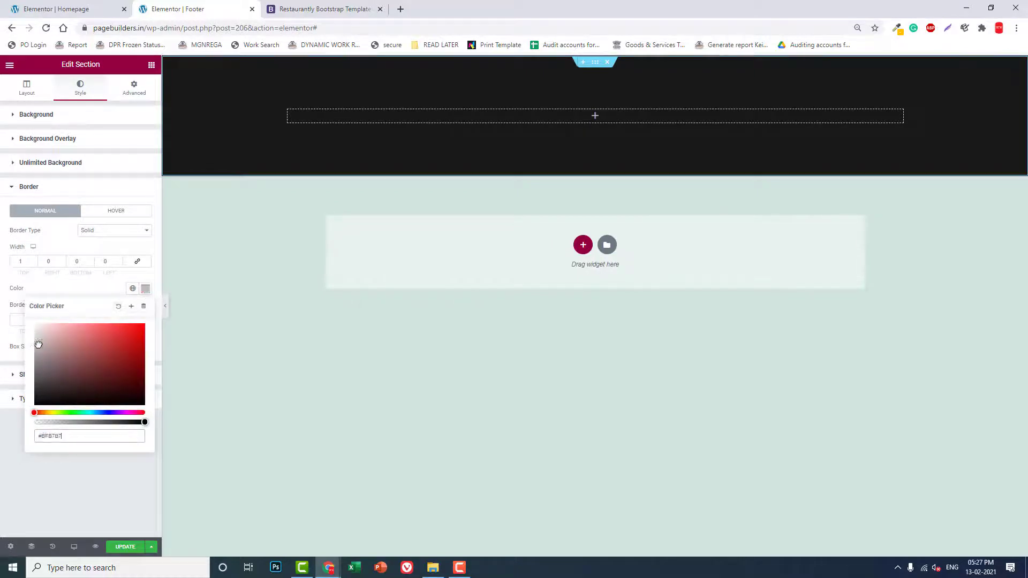
click(99, 467)
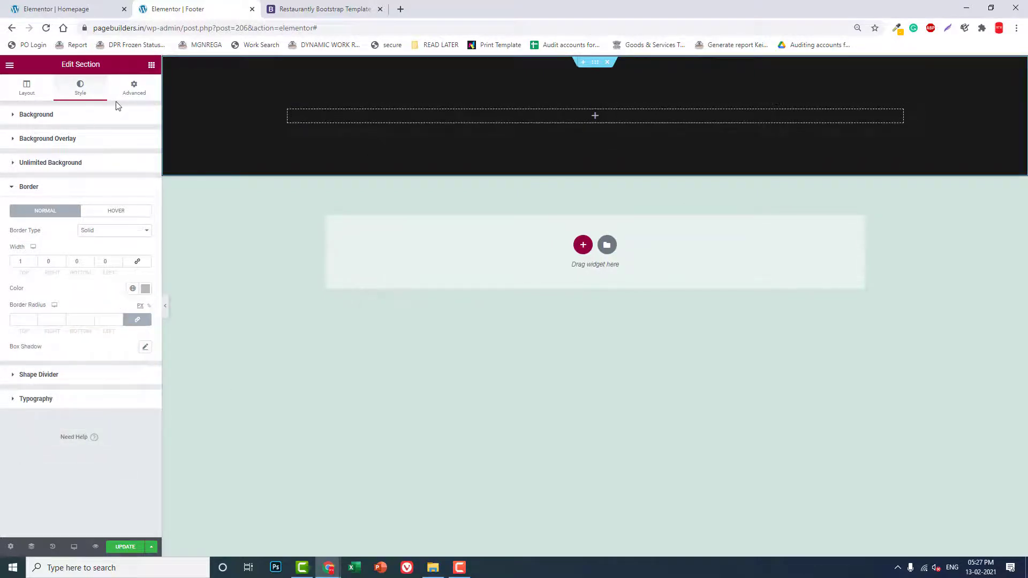
Add a Text Editor widget to the footer section, centre its text and set the text colour to #FFFFFF.
click(151, 65)
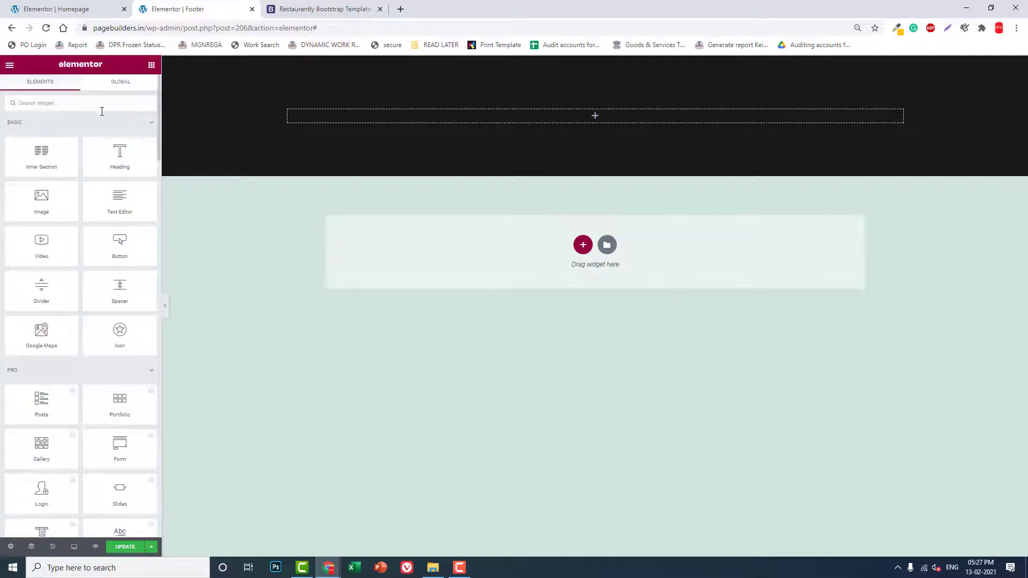
drag(132, 202, 621, 116)
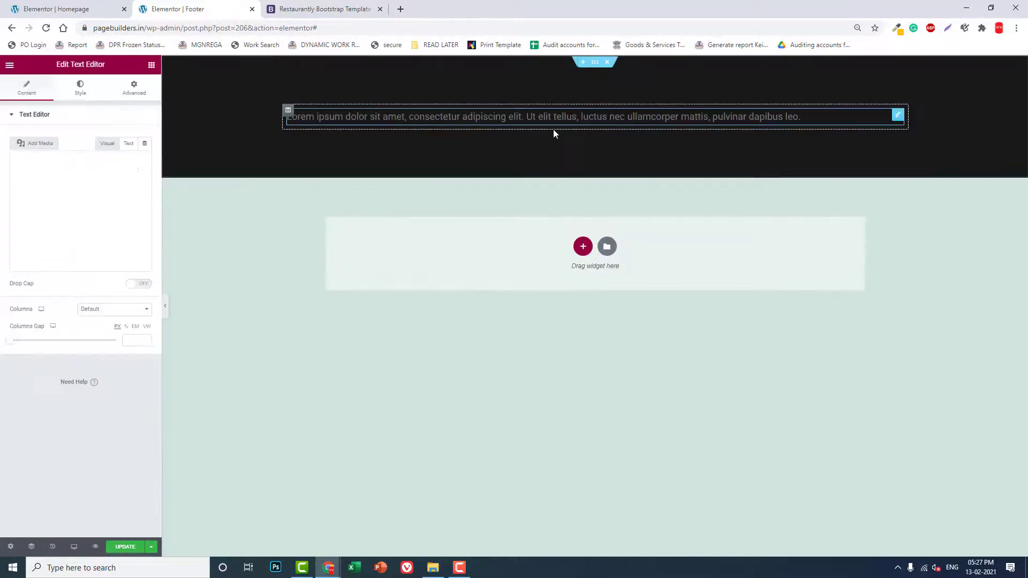
click(80, 90)
click(119, 139)
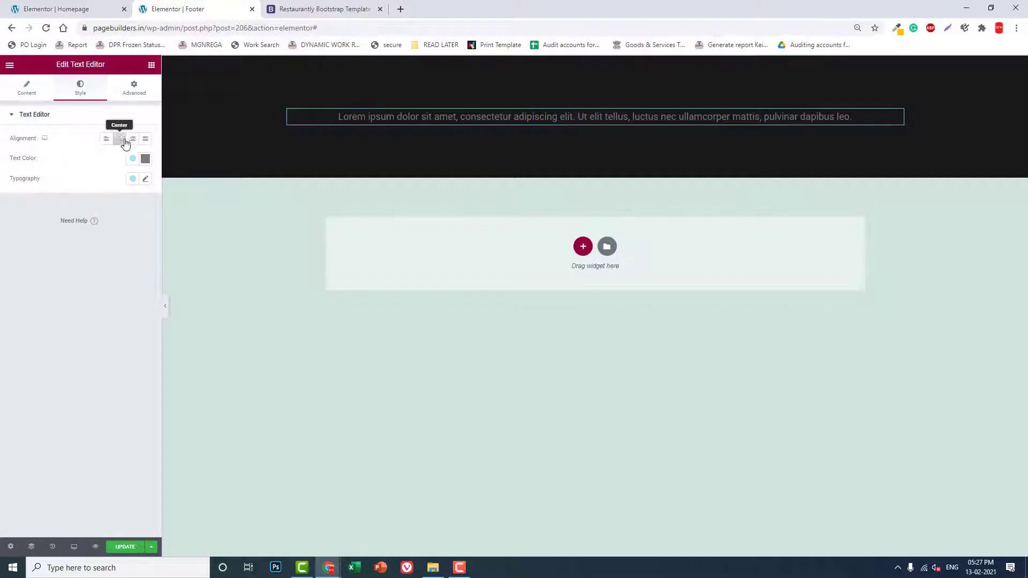
click(145, 158)
text(#FFFFFF)
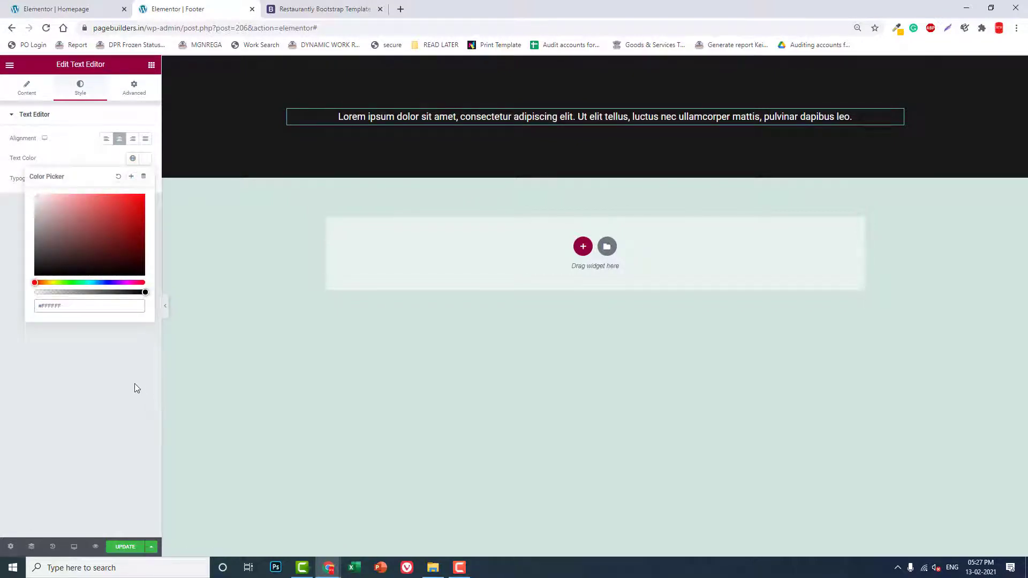
Clear the placeholder paragraph from the footer text widget's HTML source.
click(134, 384)
click(24, 91)
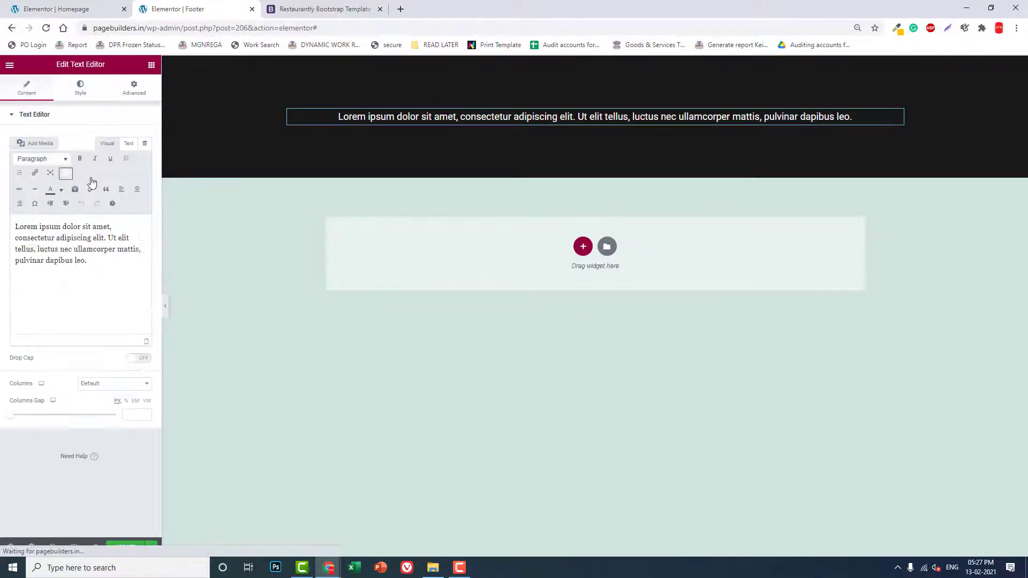
click(129, 143)
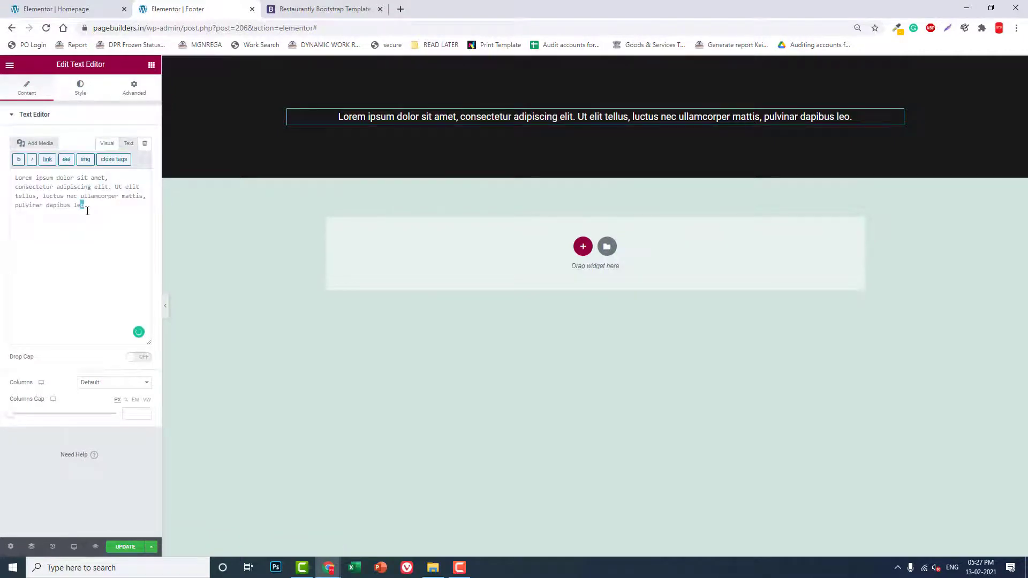
key(ctrl+a)
key(BackSpace)
text(ja)
key(BackSpace)
key(BackSpace)
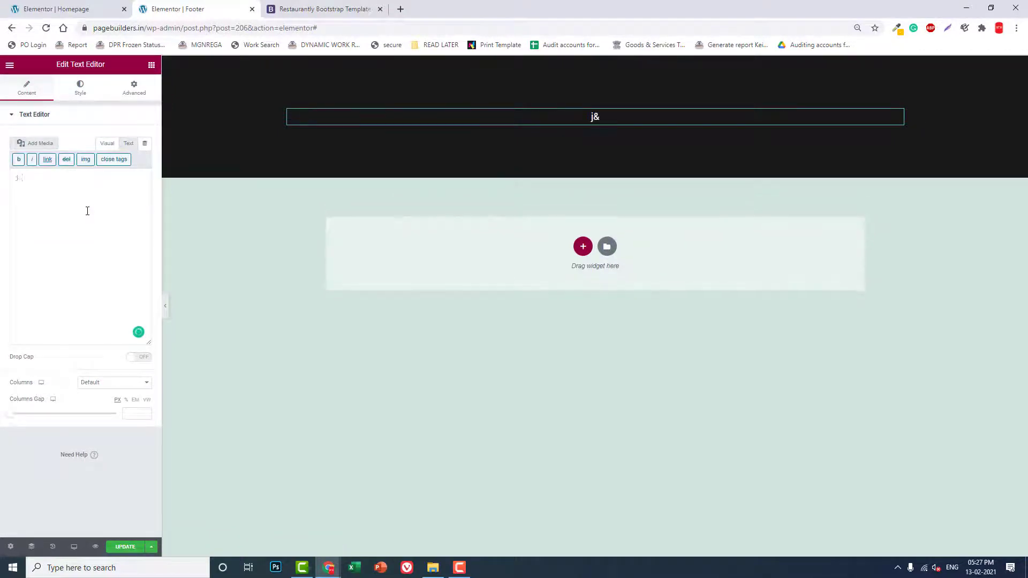
Enter "&copy; Your Restaurant Name." as the start of the footer text widget's HTML source.
text(&co)
text(; Your Restaura)
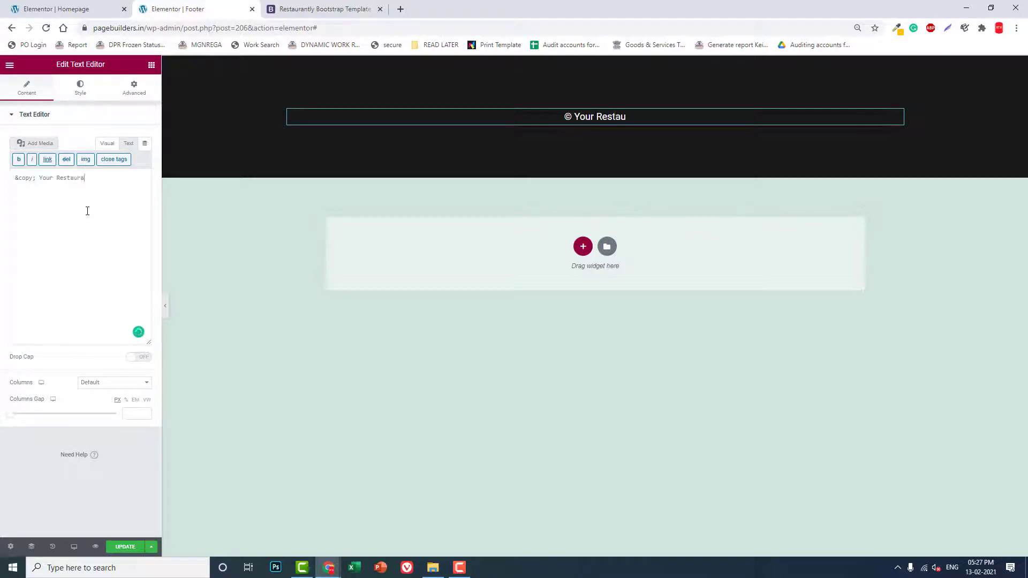
text(nt name)
key(BackSpace)
key(BackSpace)
key(BackSpace)
key(BackSpace)
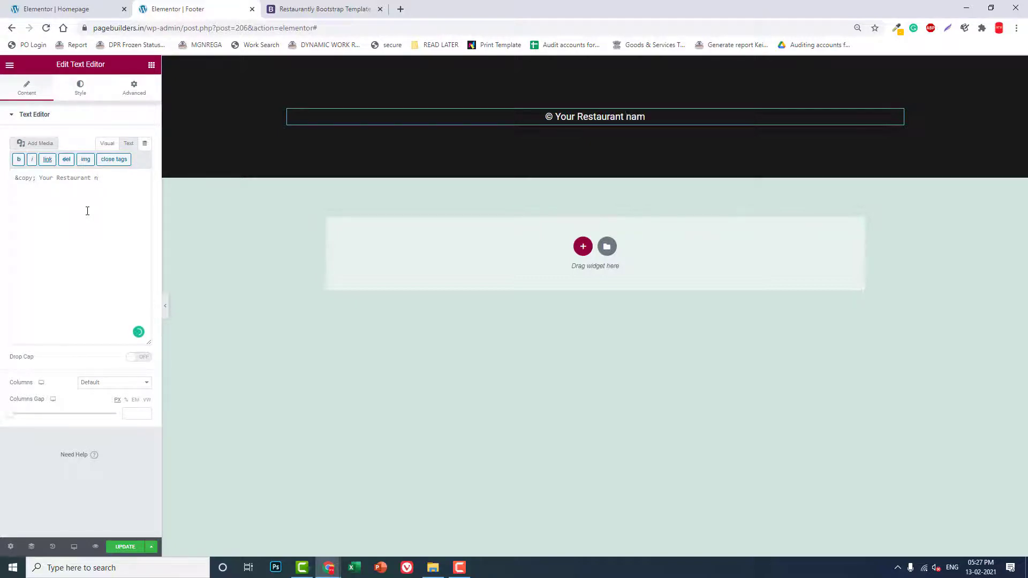
text(Name. )
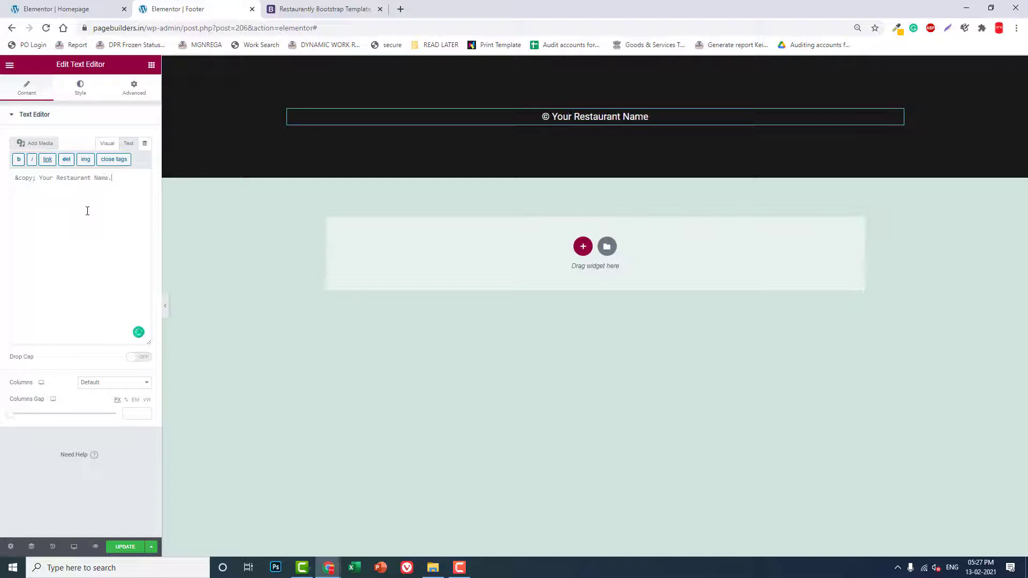
Append "All Rights are Reserved. Desgined with Wordpress & Free Elementor" to the footer's copyright line.
text(Al)
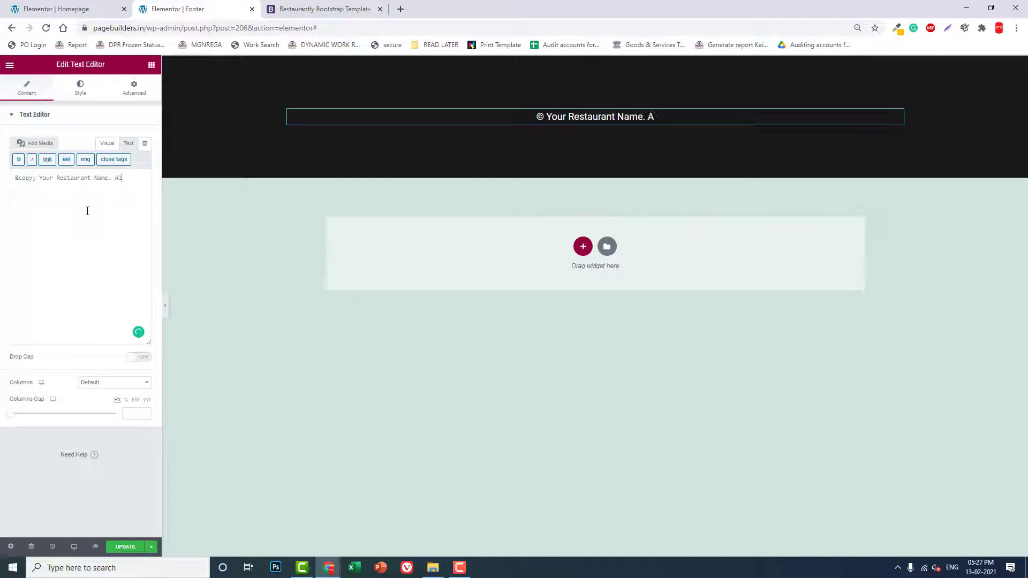
text(l Rights)
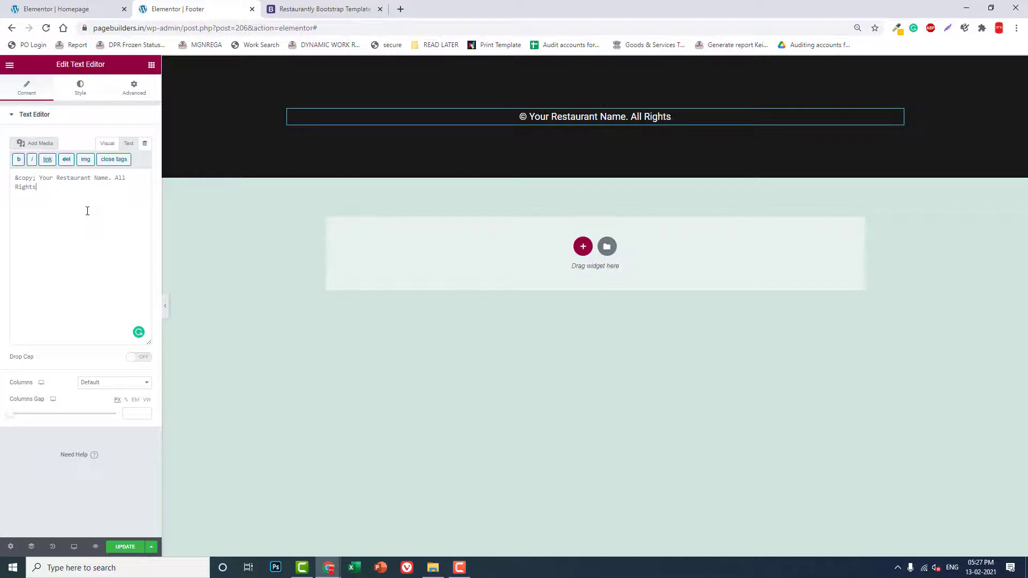
text( are Reser)
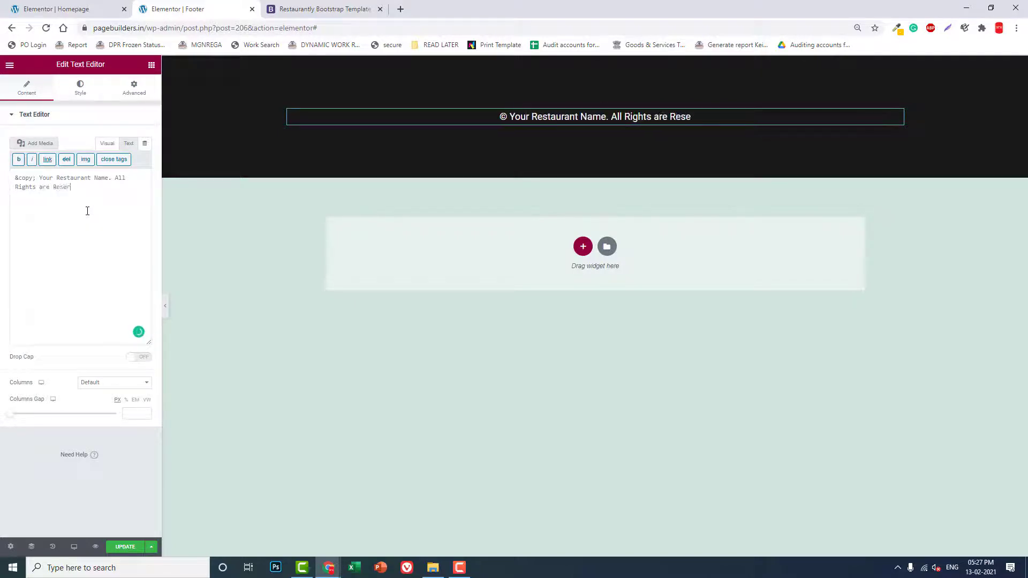
text(ved. )
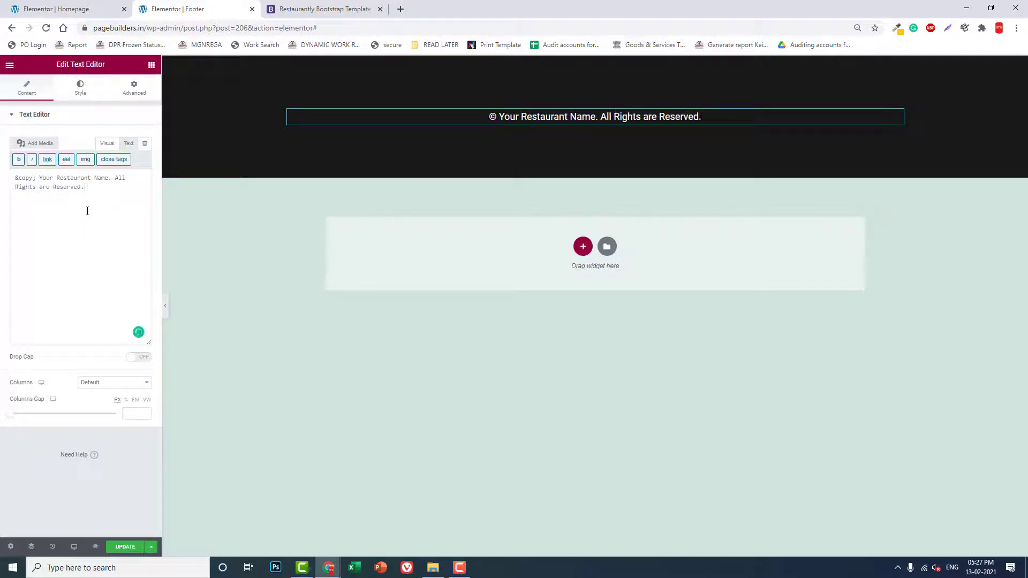
text( Desgined with)
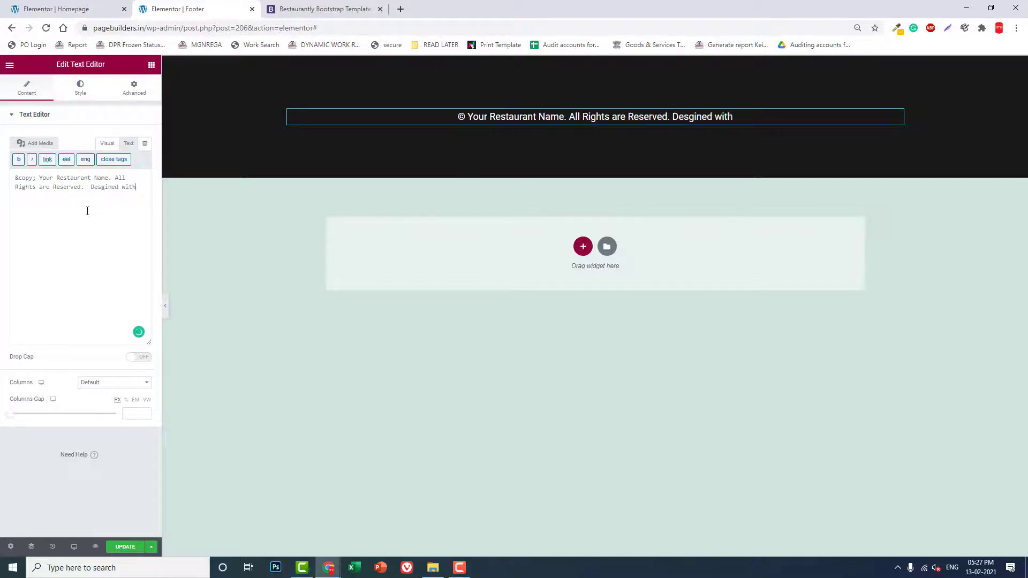
text( Wordpr)
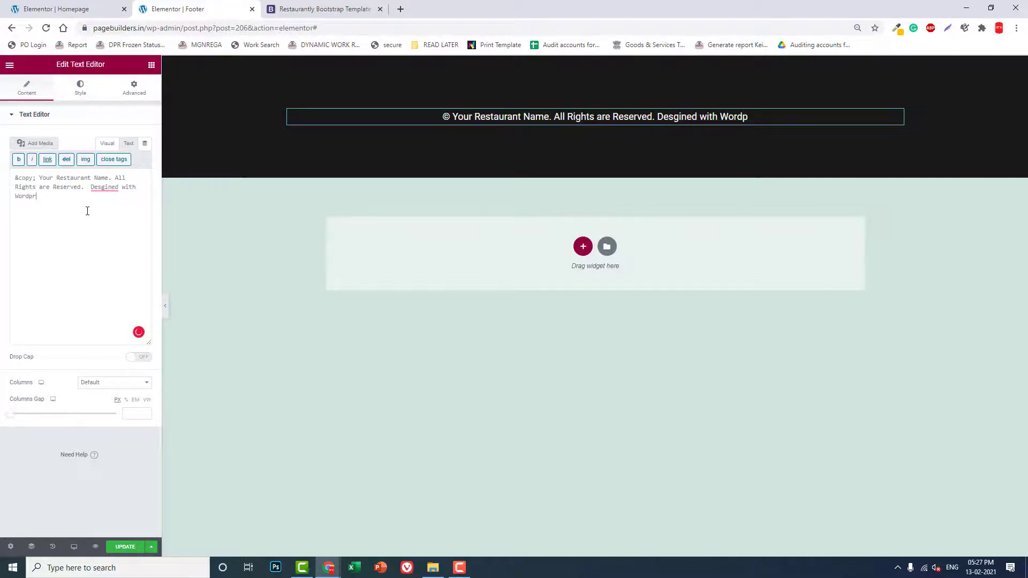
text(ess & Free Elementor)
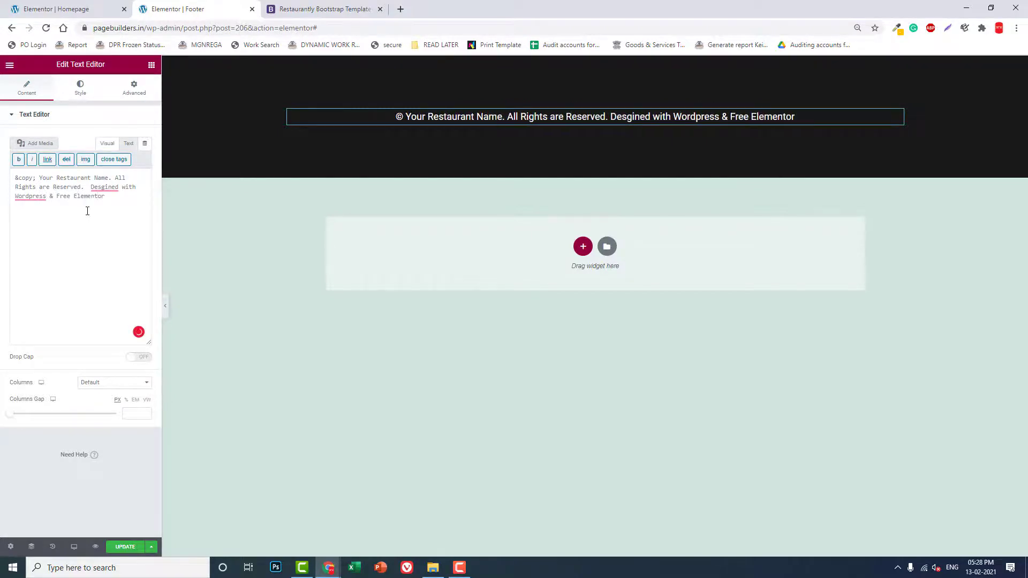
click(103, 144)
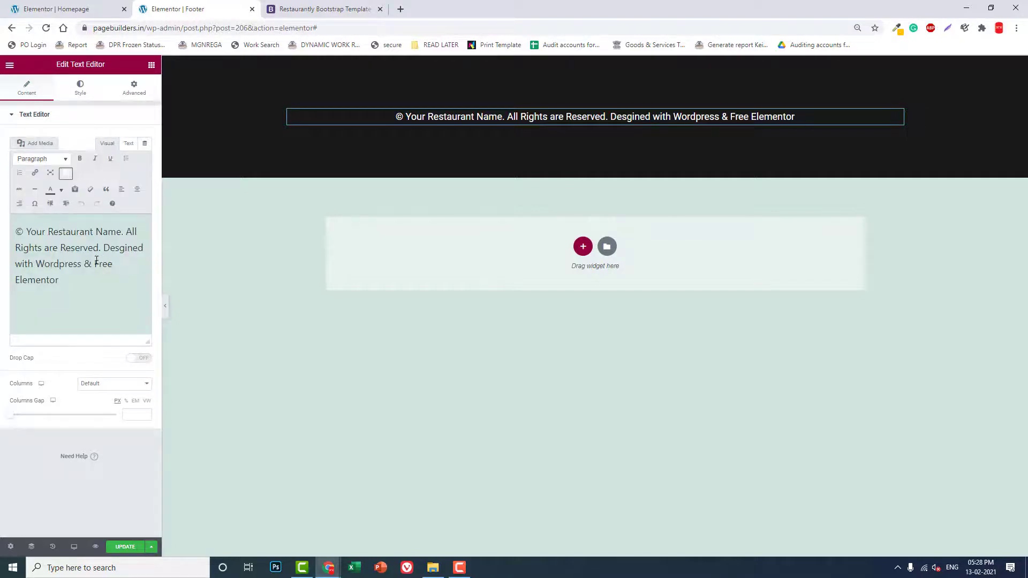
drag(94, 263, 112, 276)
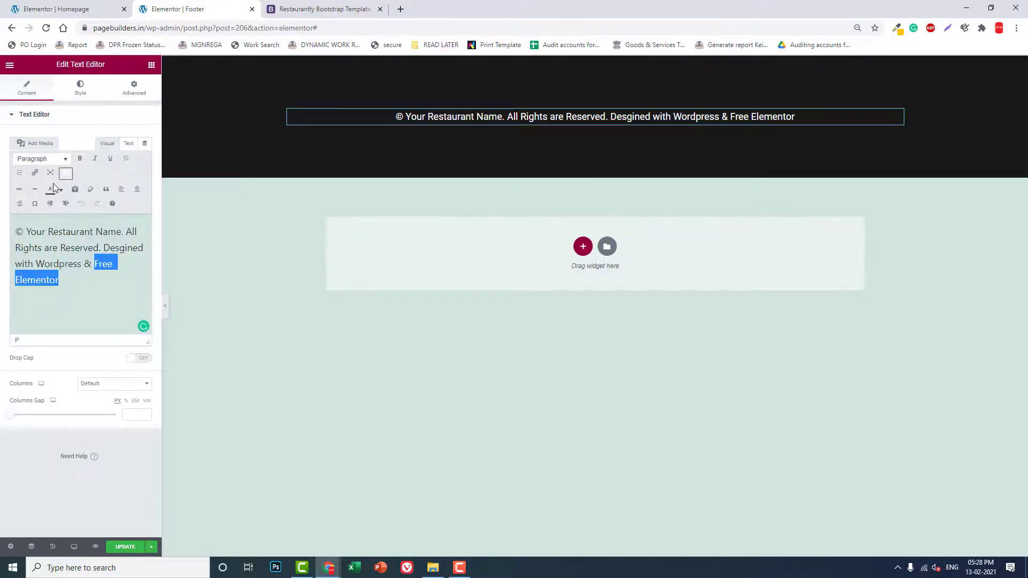
click(36, 176)
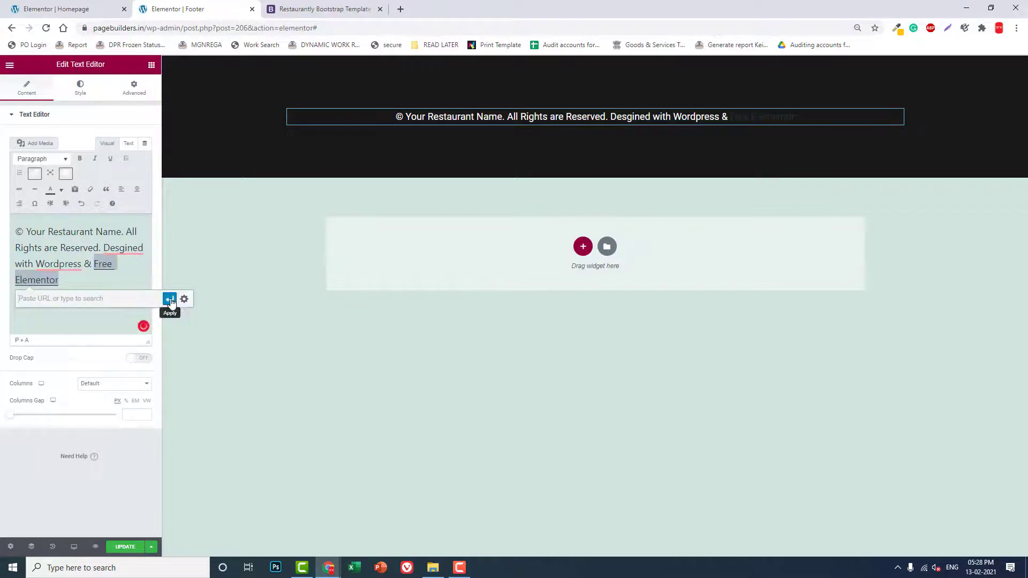
click(108, 325)
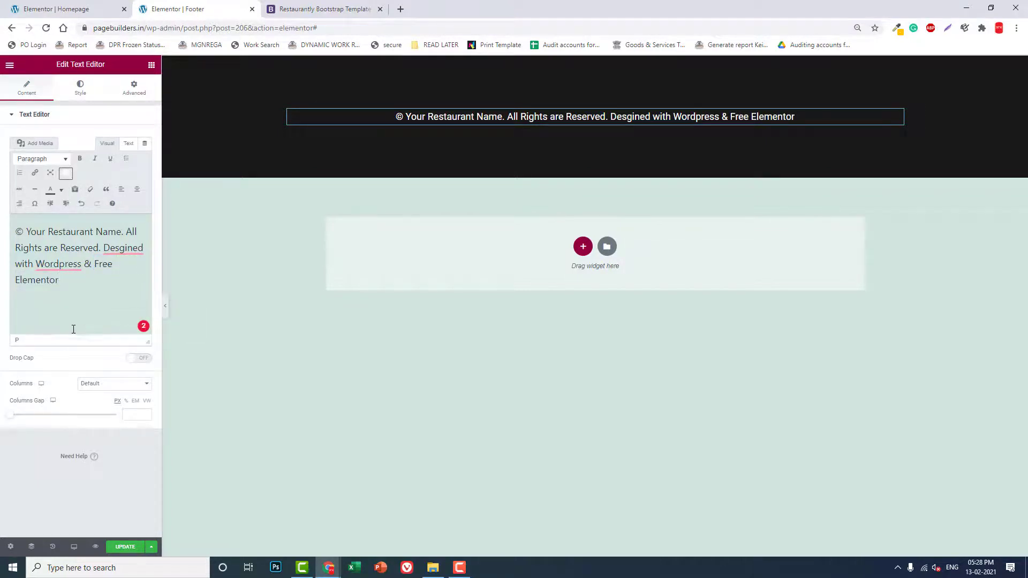
Update the Footer template and open the homepage's live view from its Elementor editor.
click(128, 547)
click(75, 8)
click(8, 64)
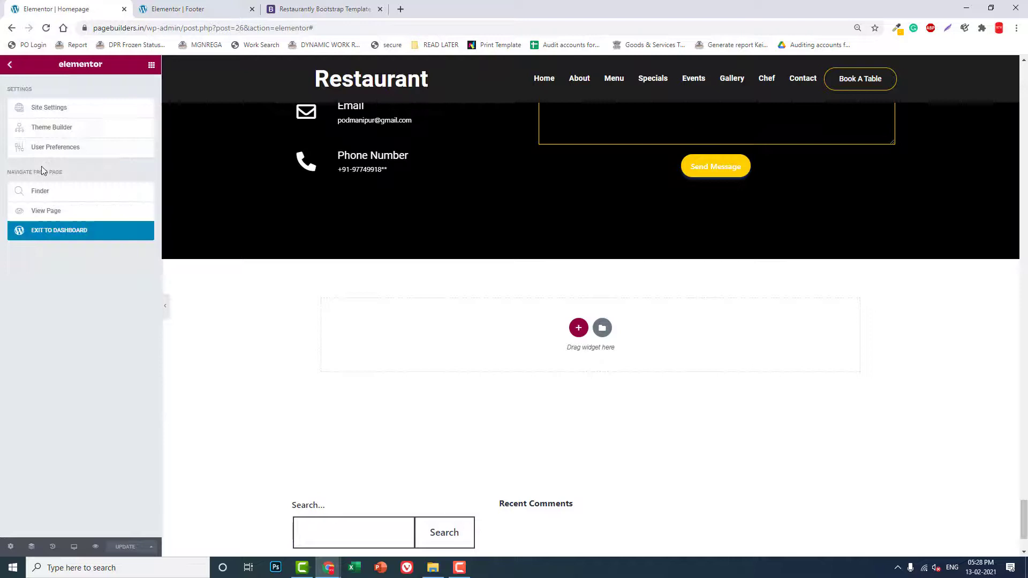
click(47, 212)
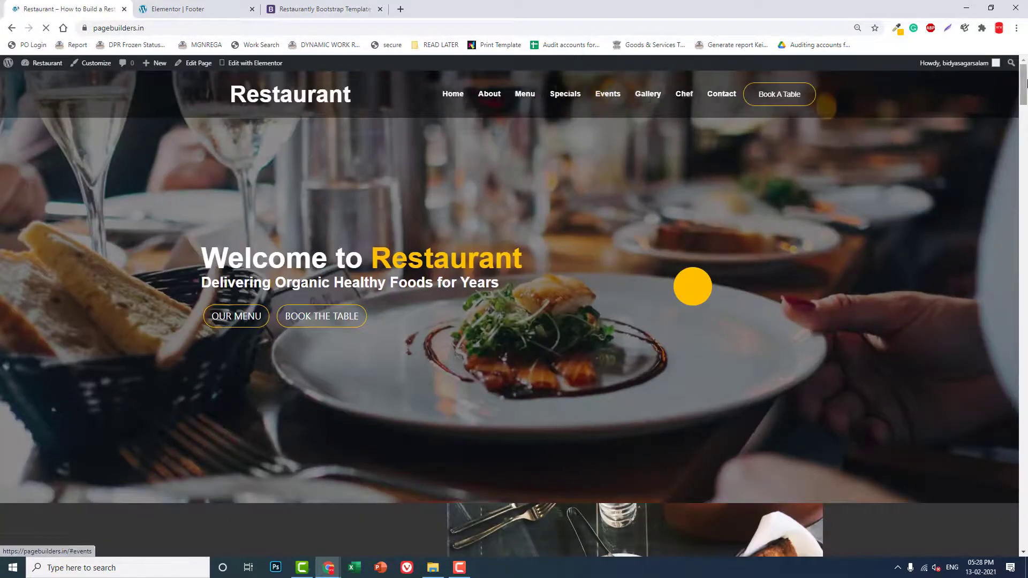
Go to the live homepage's Contact section and examine how the new footer sits below it.
click(720, 96)
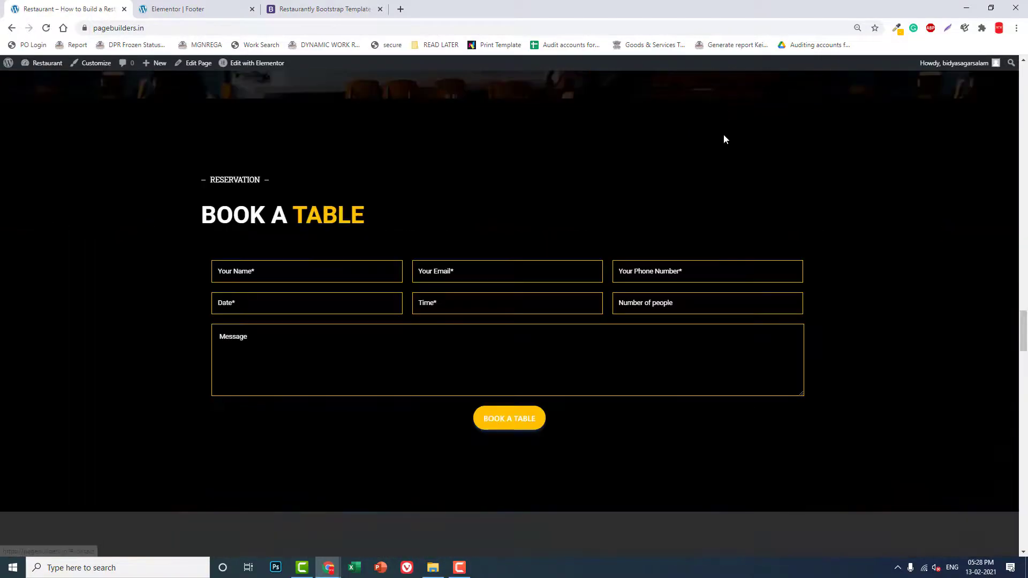
scroll(671, 284, down, 1)
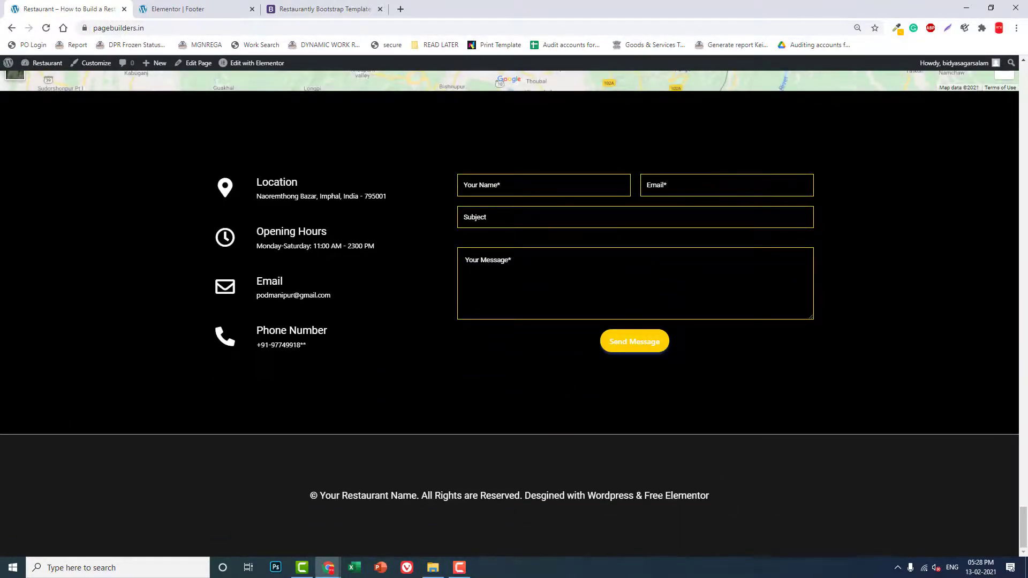
scroll(660, 495, up, 2)
scroll(657, 491, down, 2)
scroll(663, 496, up, 2)
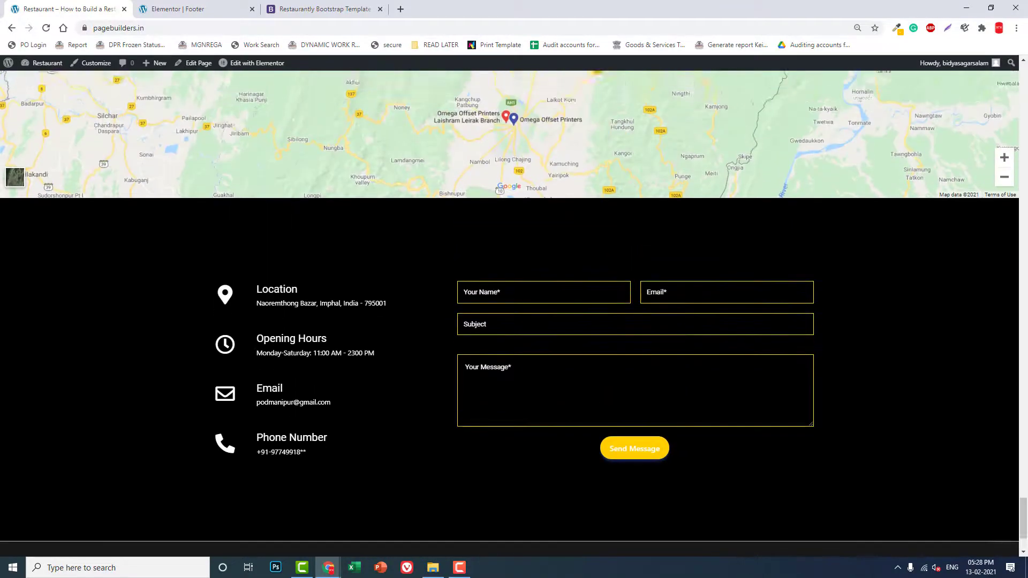
scroll(663, 495, down, 2)
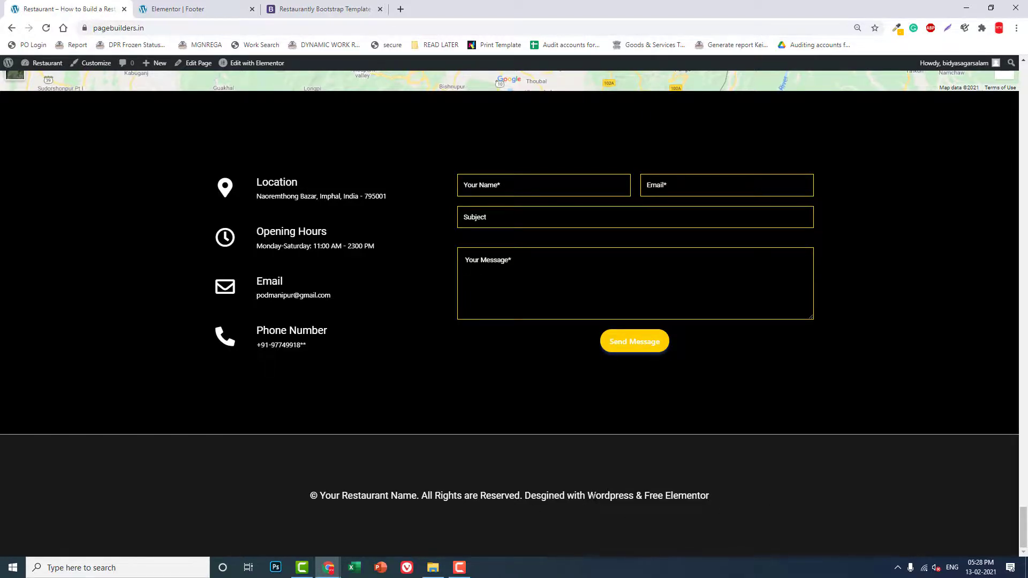
scroll(595, 496, up, 3)
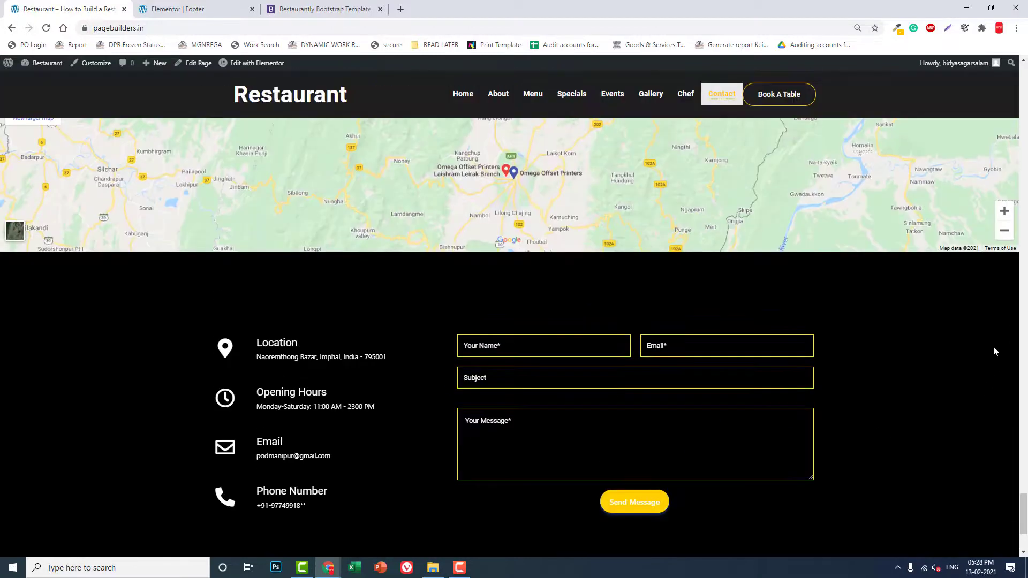
scroll(445, 384, down, 3)
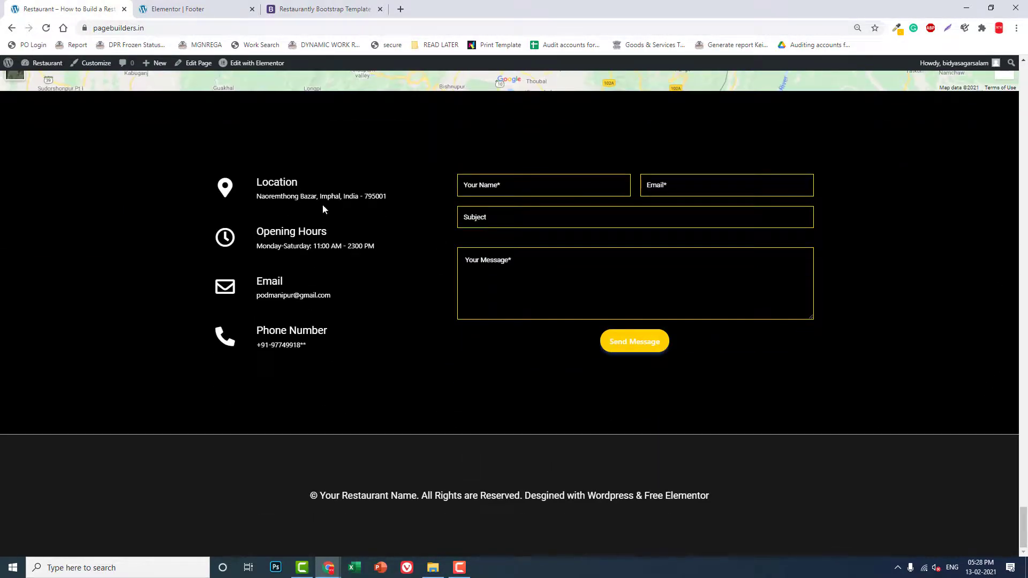
Review the location, opening hours, email and phone details, plus the footer's copyright line on the live page.
drag(262, 197, 403, 199)
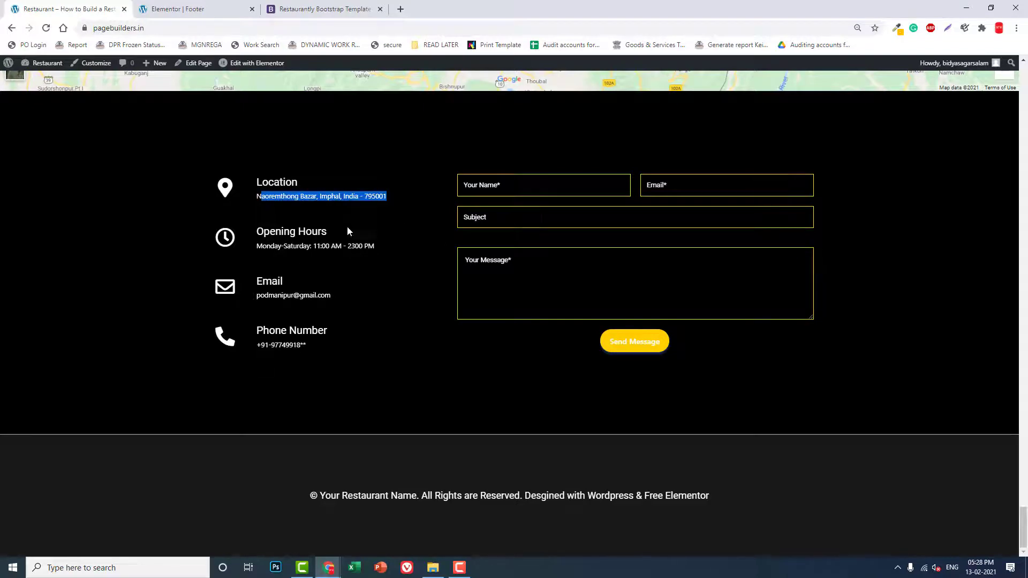
drag(277, 247, 375, 247)
drag(274, 295, 331, 296)
drag(289, 345, 306, 345)
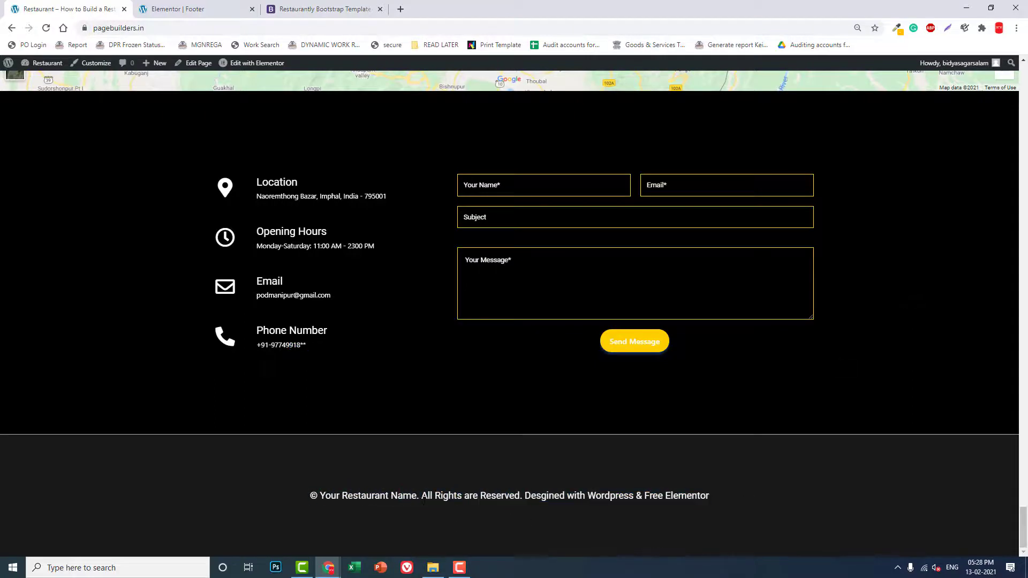
double_click(427, 496)
drag(316, 496, 673, 496)
Look over the finished live homepage from the Chefs section down to the footer, then back up to the About section.
scroll(699, 477, up, 7)
scroll(700, 476, up, 5)
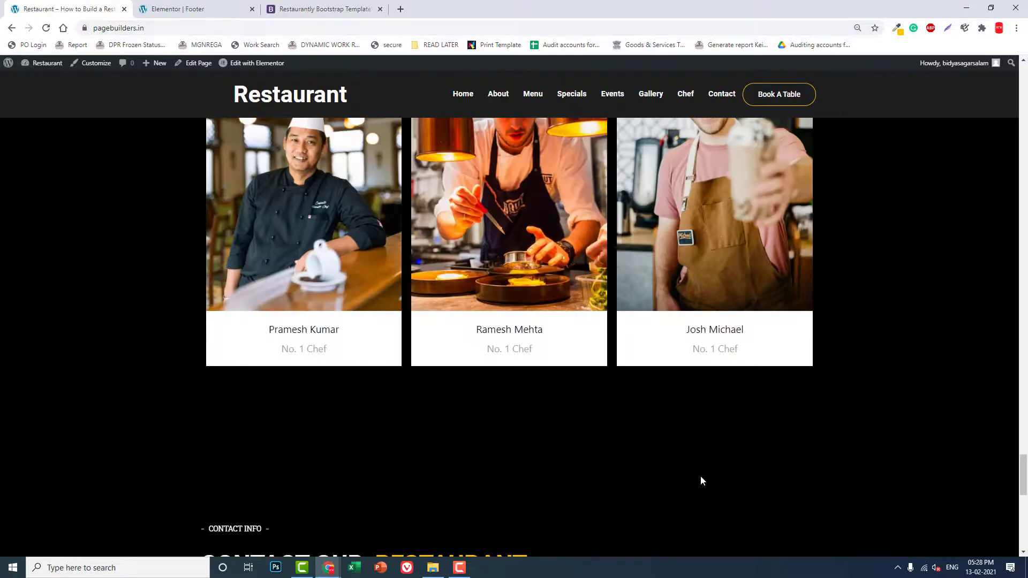
scroll(1004, 284, up, 5)
scroll(1003, 284, up, 2)
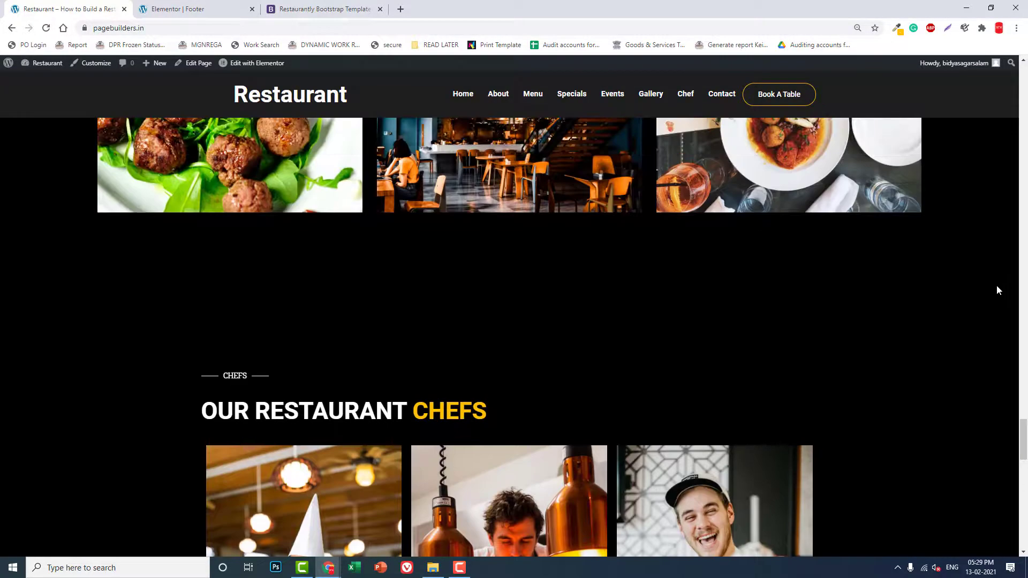
scroll(990, 285, down, 15)
scroll(982, 298, down, 2)
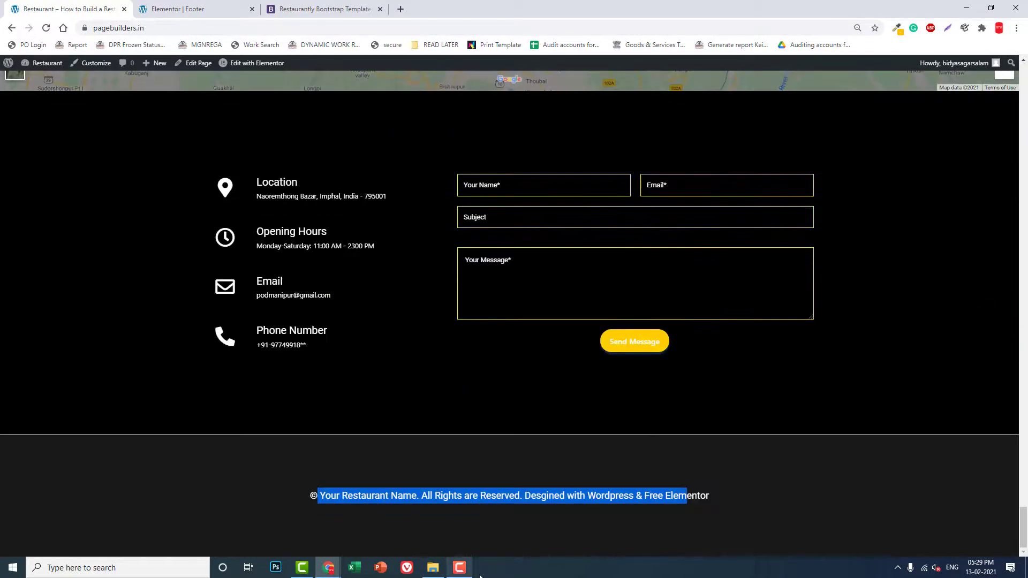
click(508, 523)
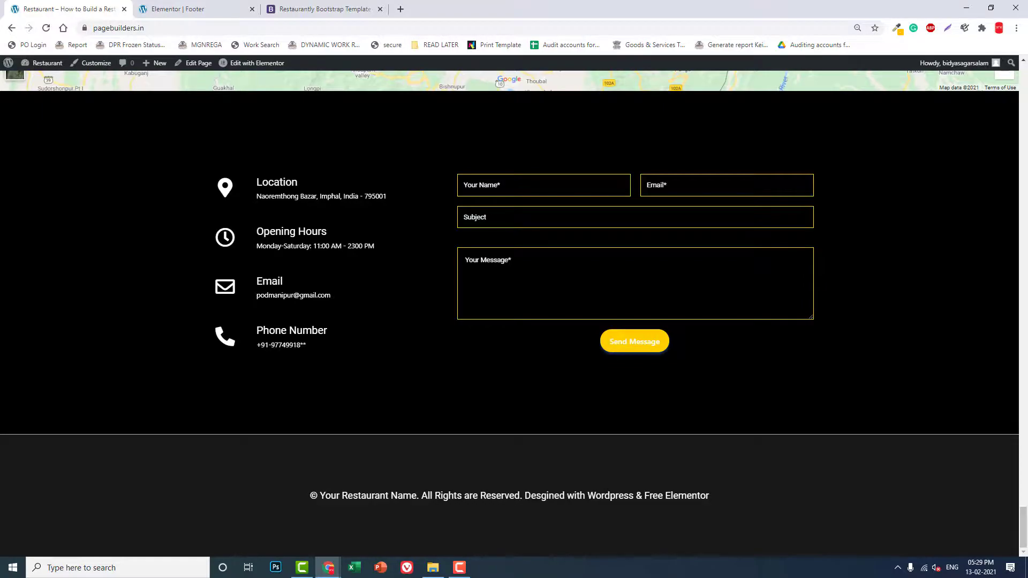
drag(1023, 525, 1024, 119)
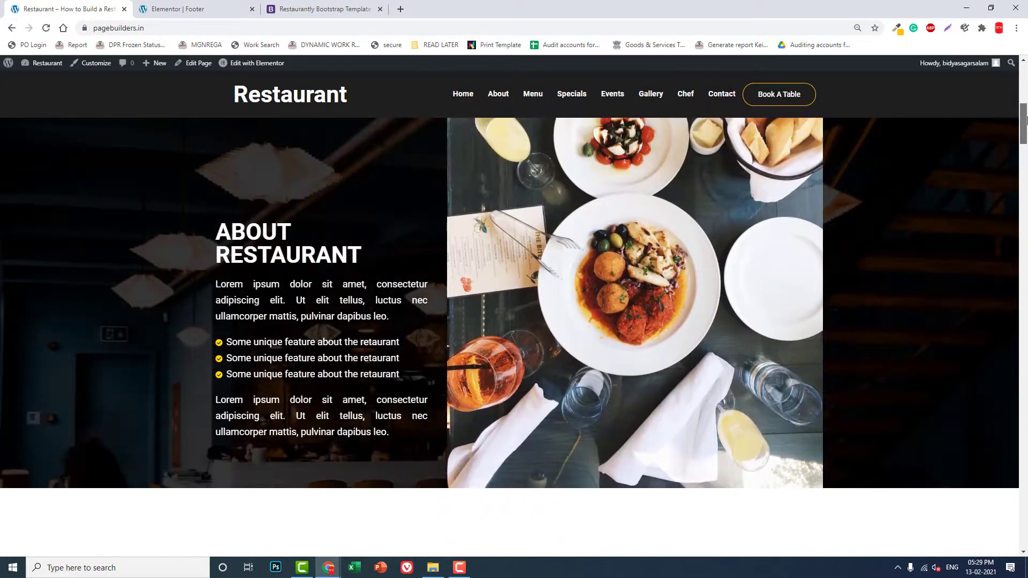